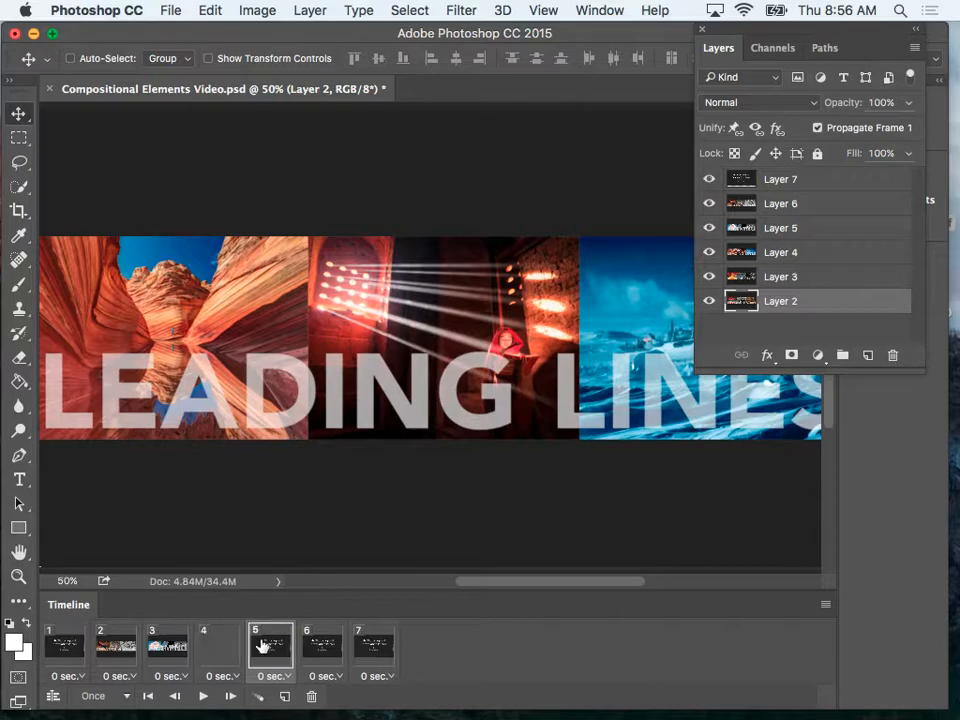
Hide Layers 7, 6, 5 and 4 in frame 5 so the frame shows the MOVE UP CLOSE image.
left_click(709, 179)
left_click(709, 203)
left_click(709, 229)
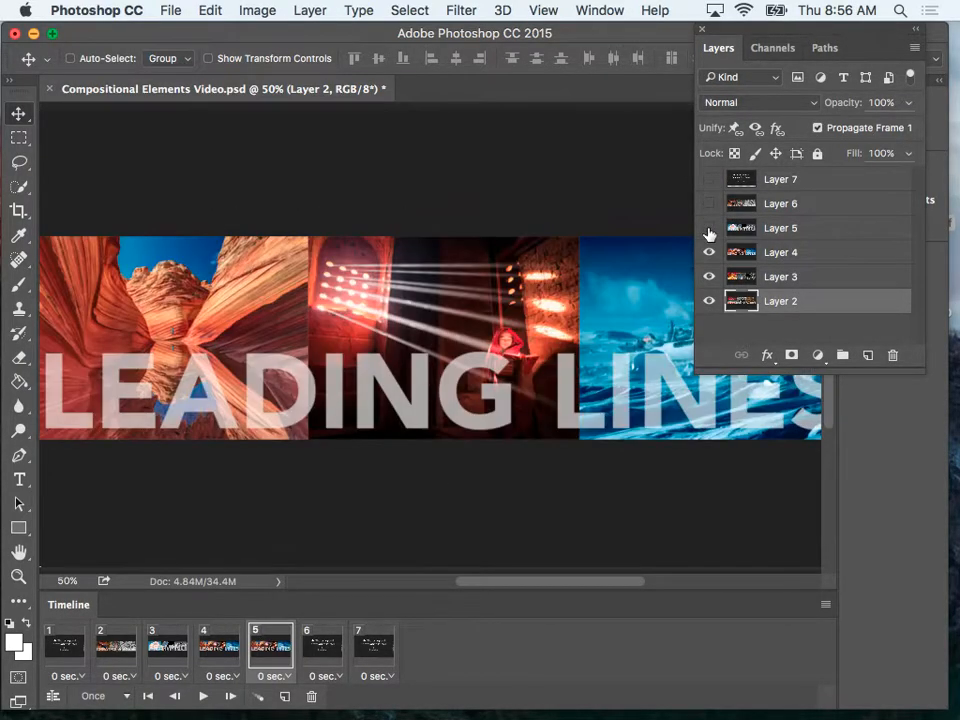
left_click(709, 253)
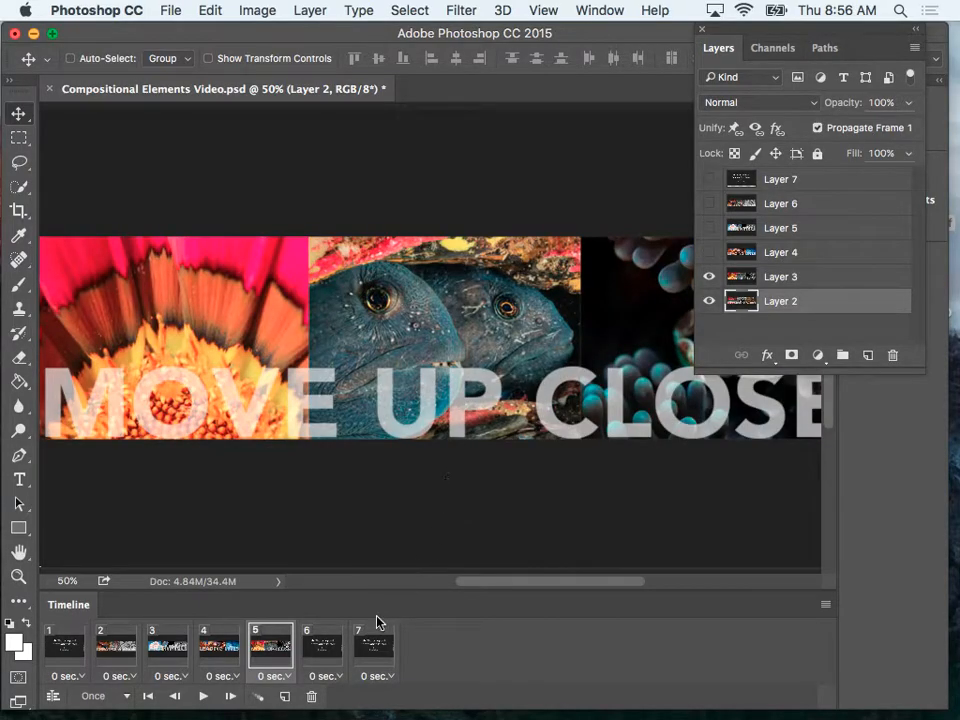
Hide Layers 7 through 3 in frame 6, leaving only Layer 2 with the REPETITION OF SHAPES image.
left_click(326, 650)
left_click(711, 182)
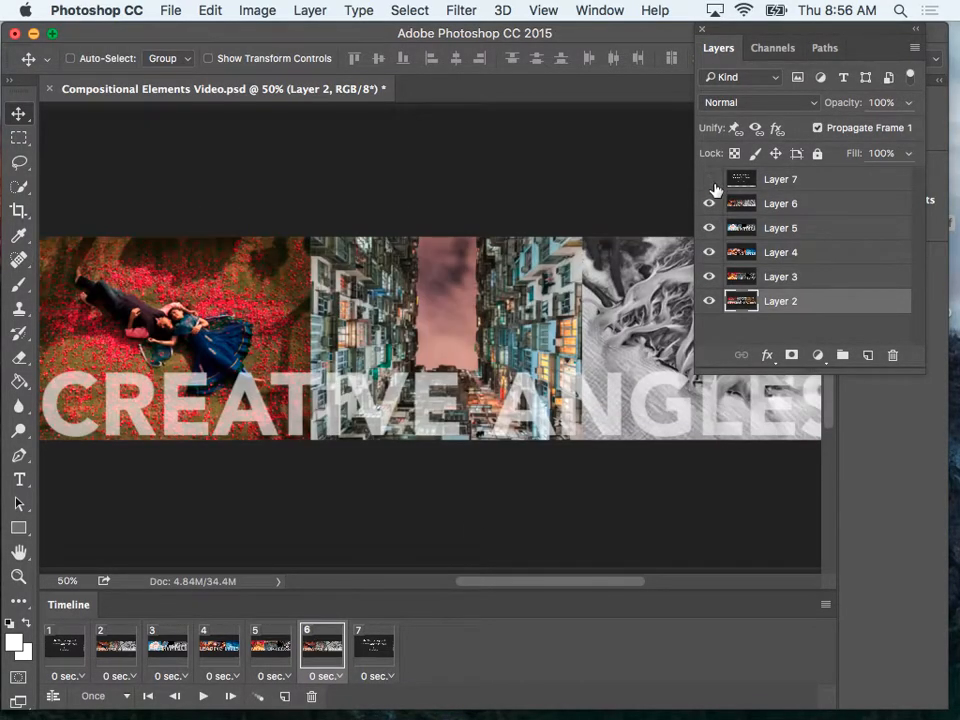
left_click(709, 204)
left_click(709, 228)
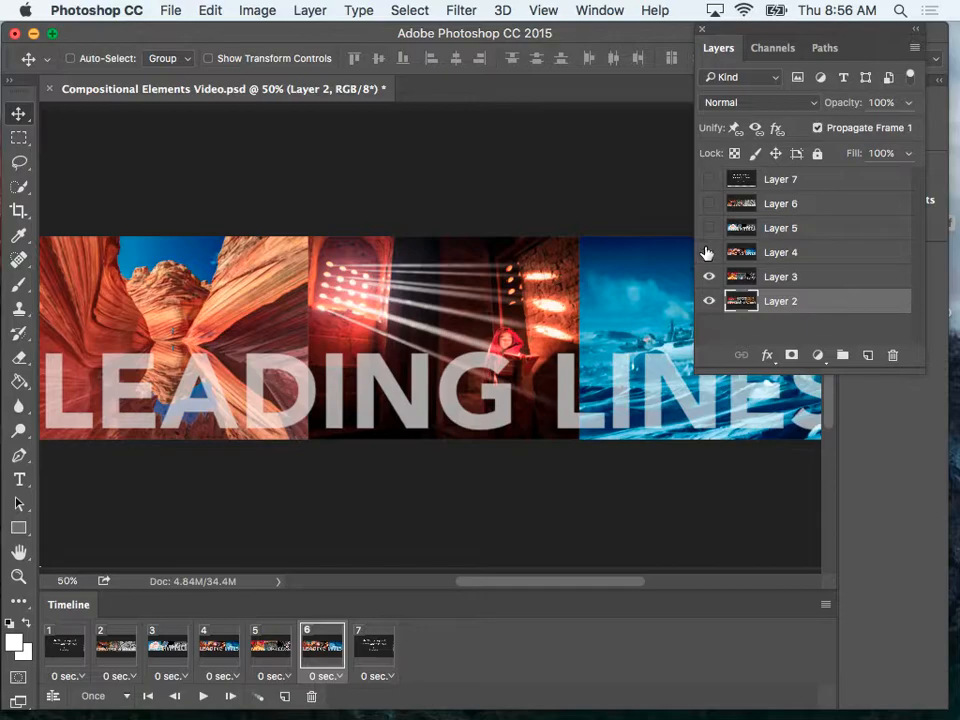
left_click(708, 253)
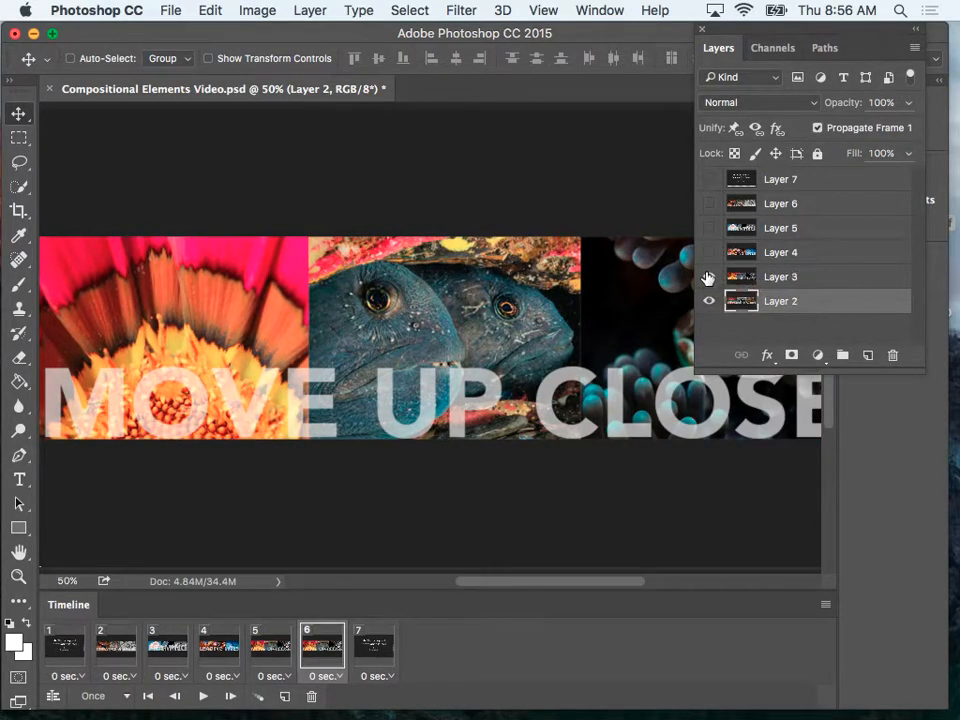
left_click(708, 277)
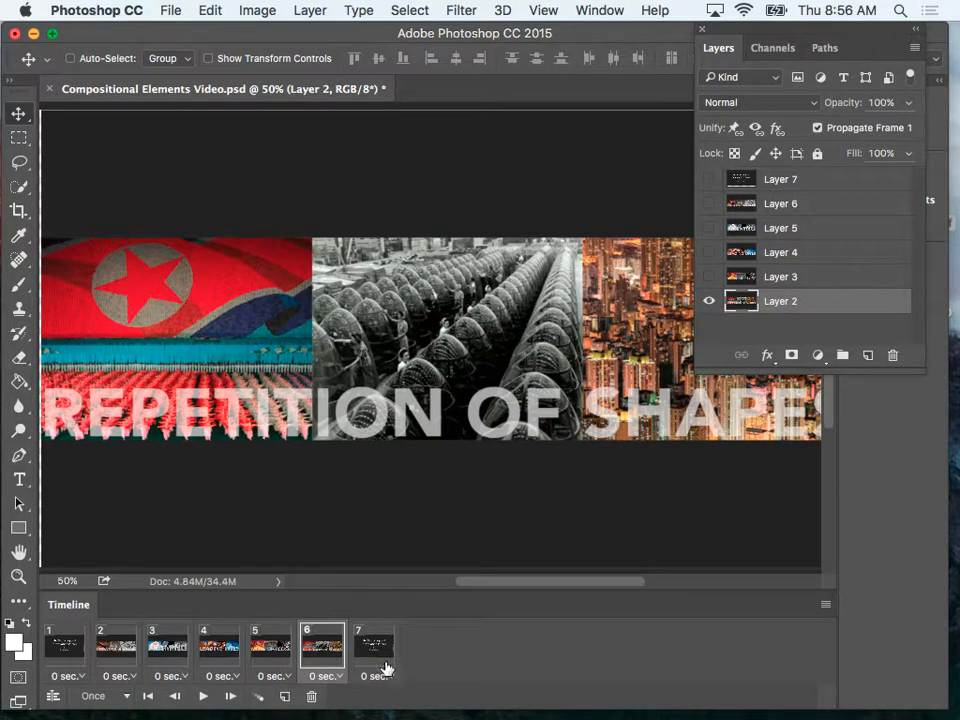
Review the images in frames 5, 4, 3 and 2 in reverse order.
left_click(270, 659)
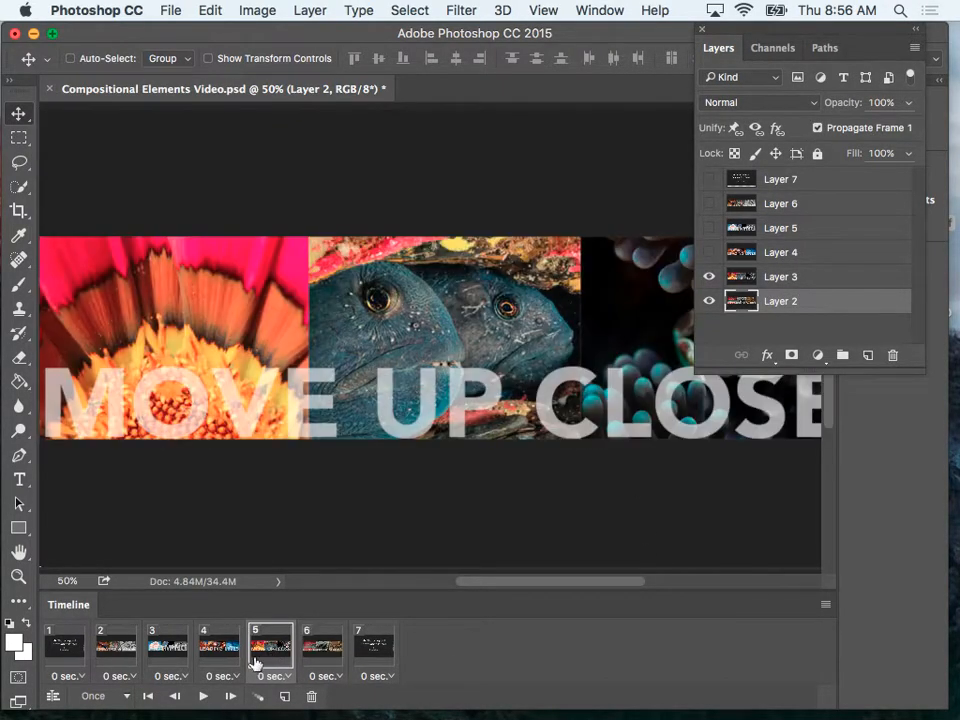
left_click(229, 656)
left_click(167, 656)
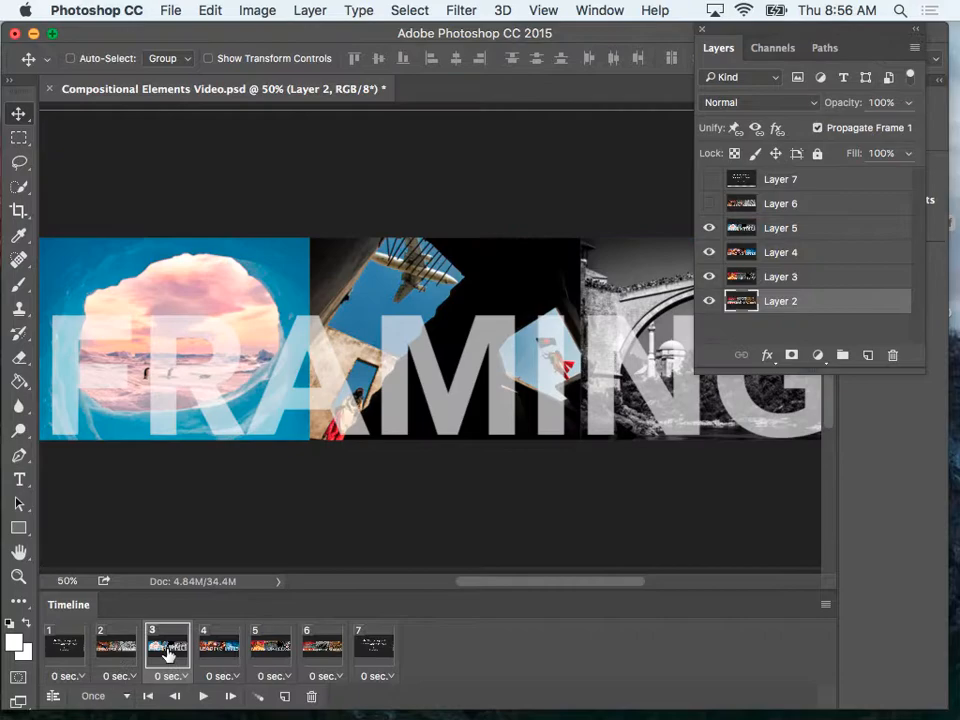
left_click(117, 654)
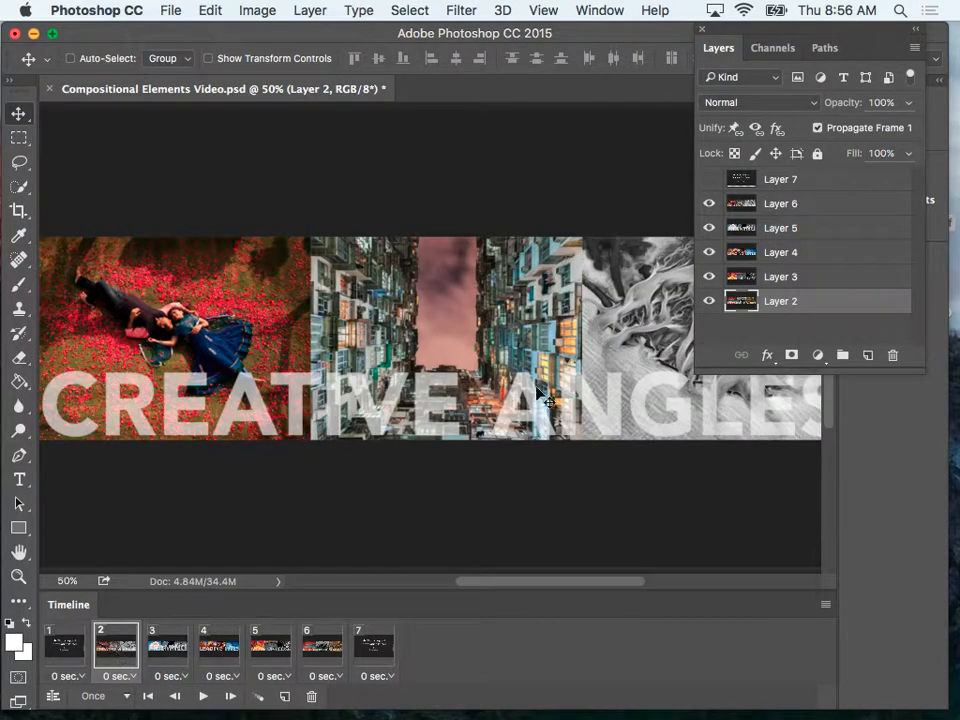
Hide Layers 6, 5, 4 and 3 in frame 2 to expose each image beneath, and turn them all back on.
left_click(708, 205)
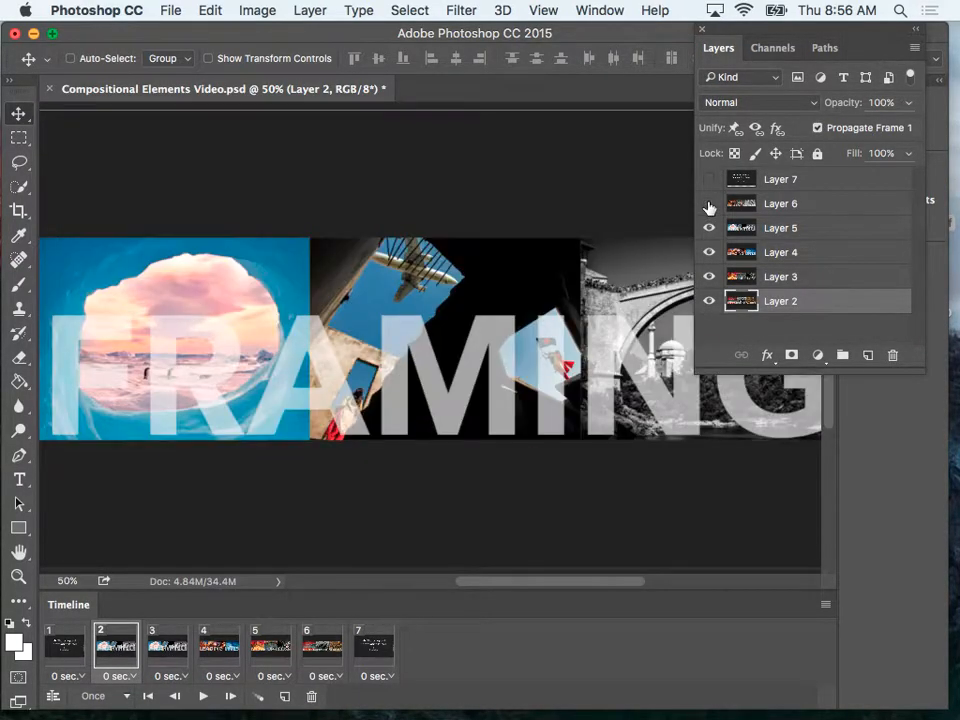
left_click(709, 227)
left_click(709, 253)
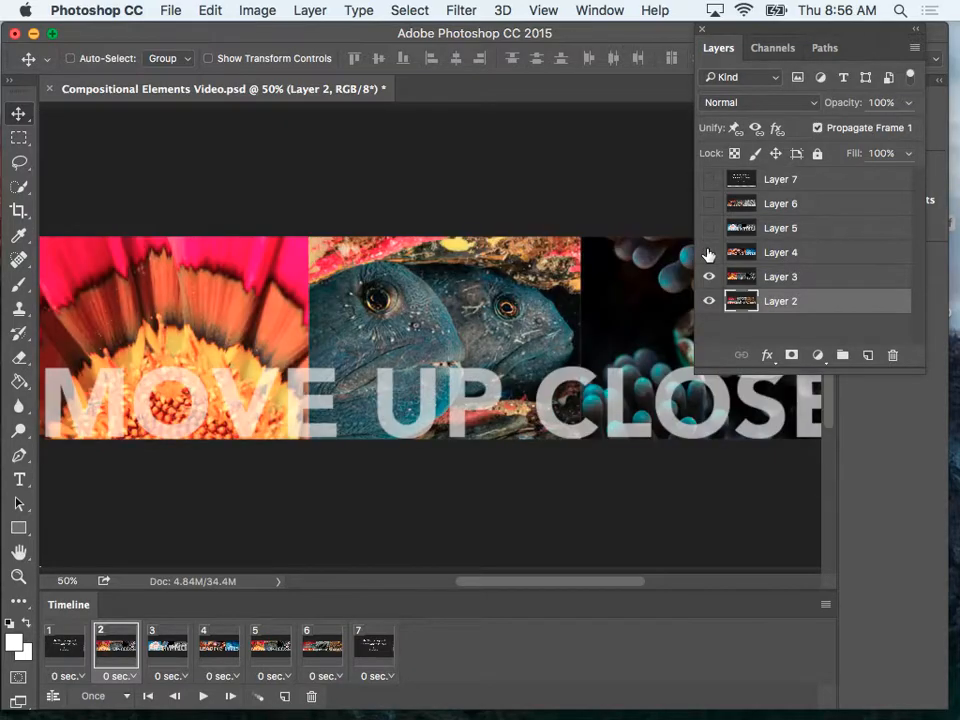
left_click(708, 277)
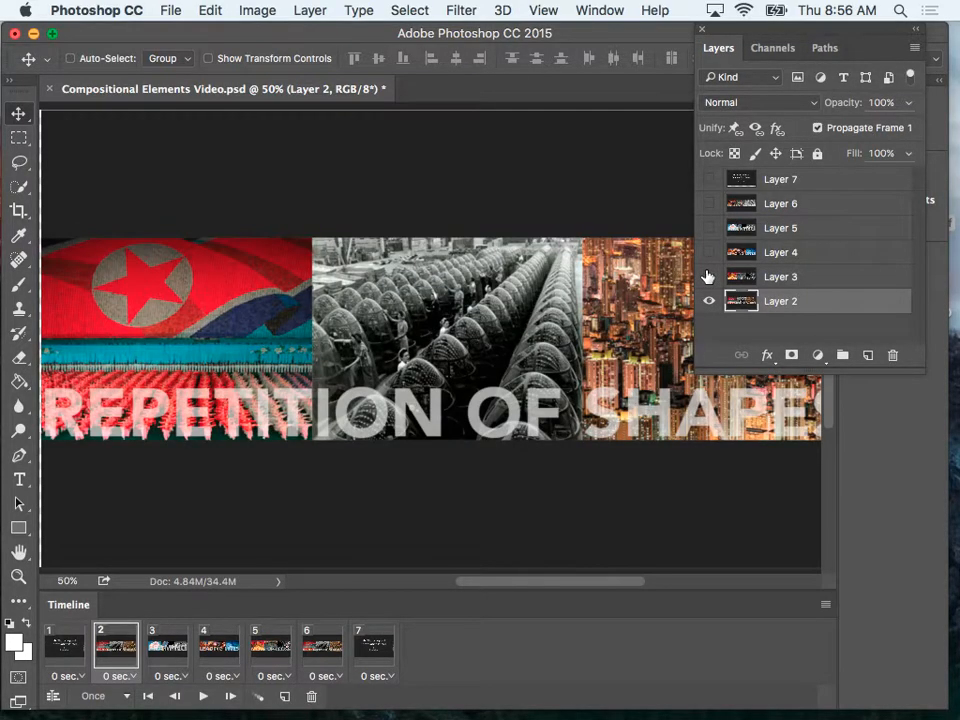
left_click(708, 277)
left_click(709, 253)
left_click(709, 228)
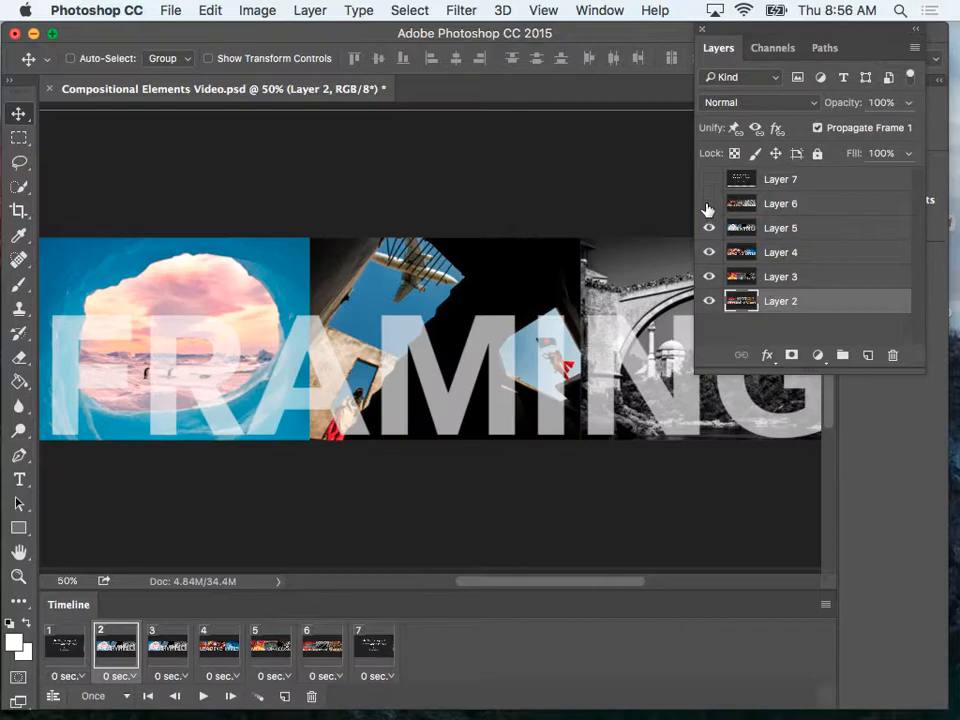
left_click(708, 204)
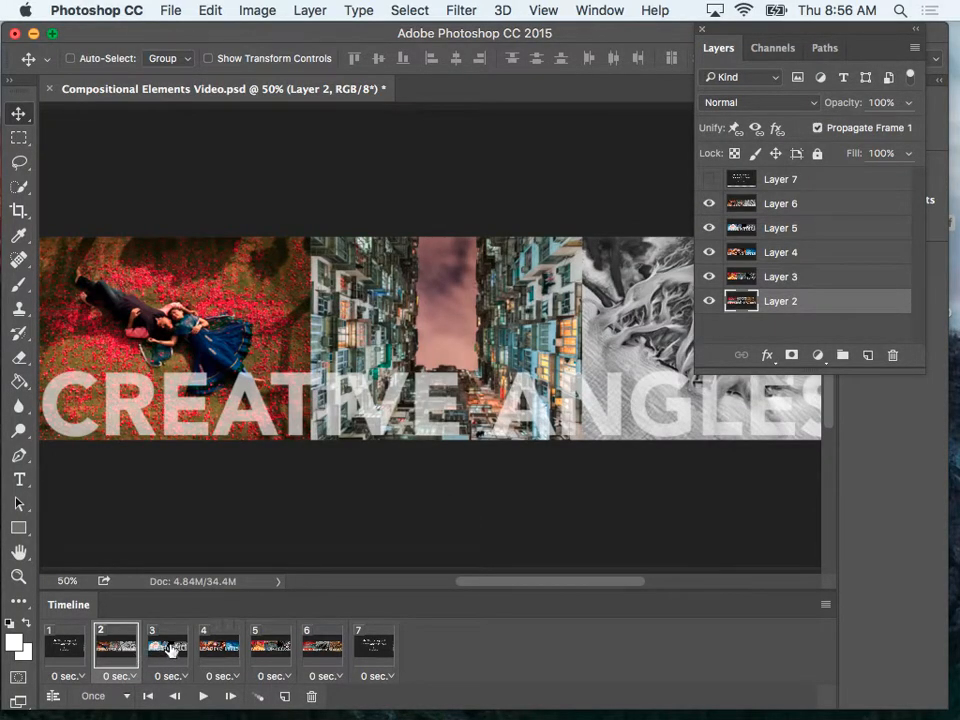
Check the images in frames 3 to 6 and delete the leftover title frame 7.
left_click(180, 650)
left_click(220, 650)
left_click(268, 650)
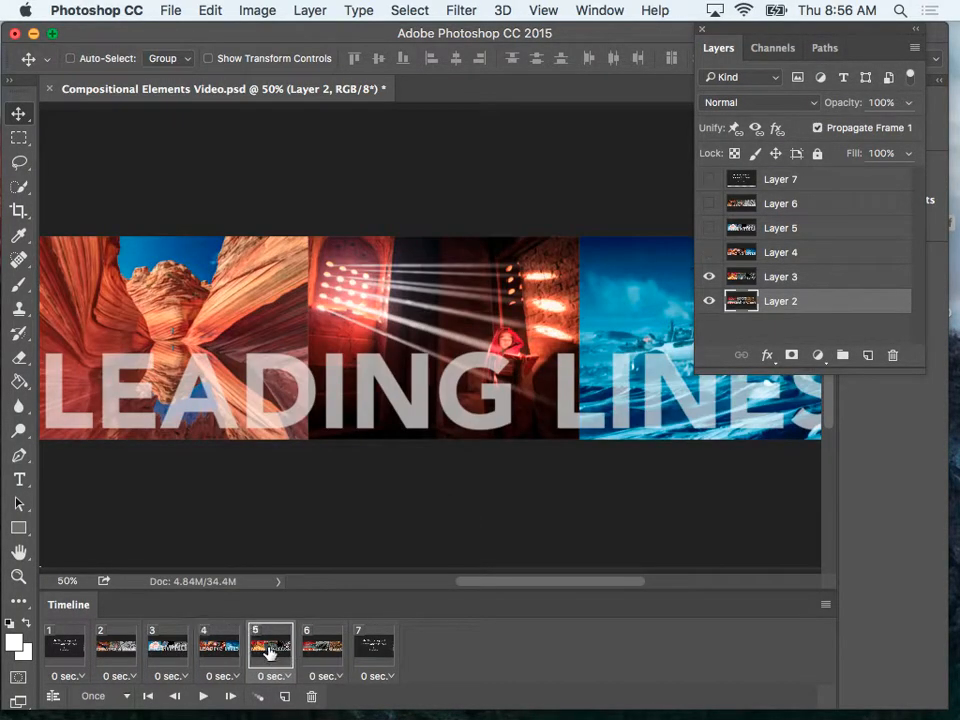
left_click(323, 650)
left_click(375, 650)
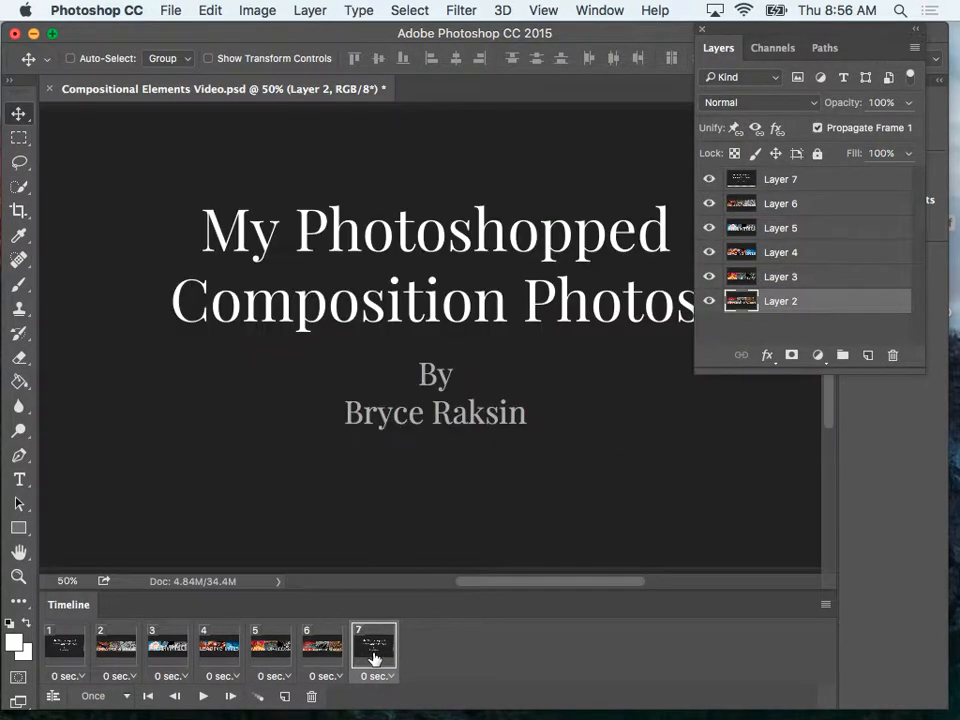
left_click(311, 696)
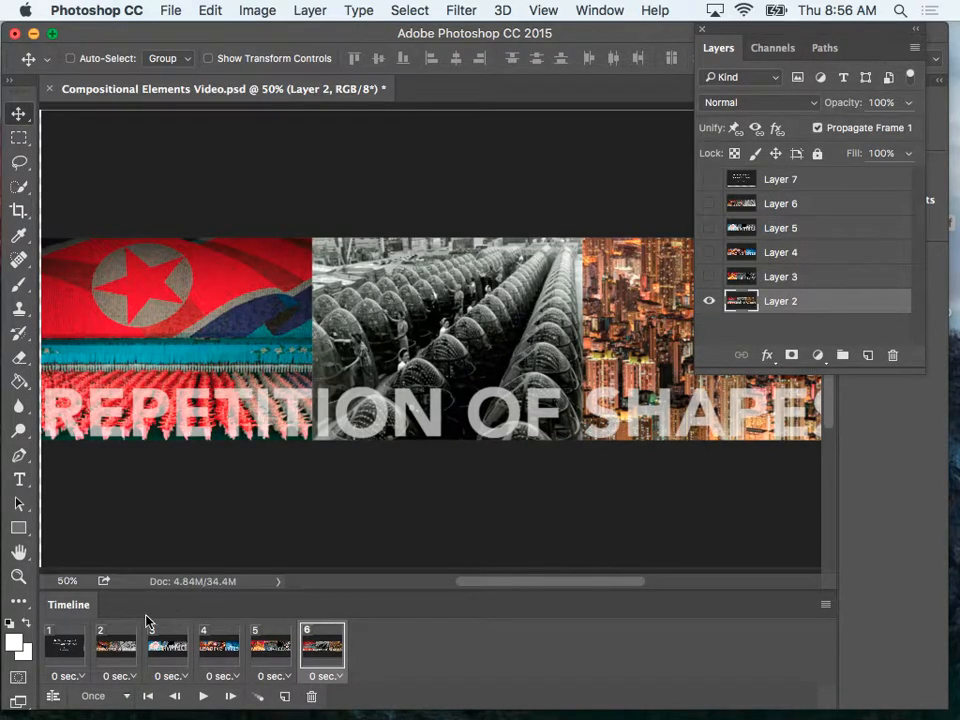
Preview the animation, set its looping to Forever, and preview it again before stopping playback.
left_click(205, 696)
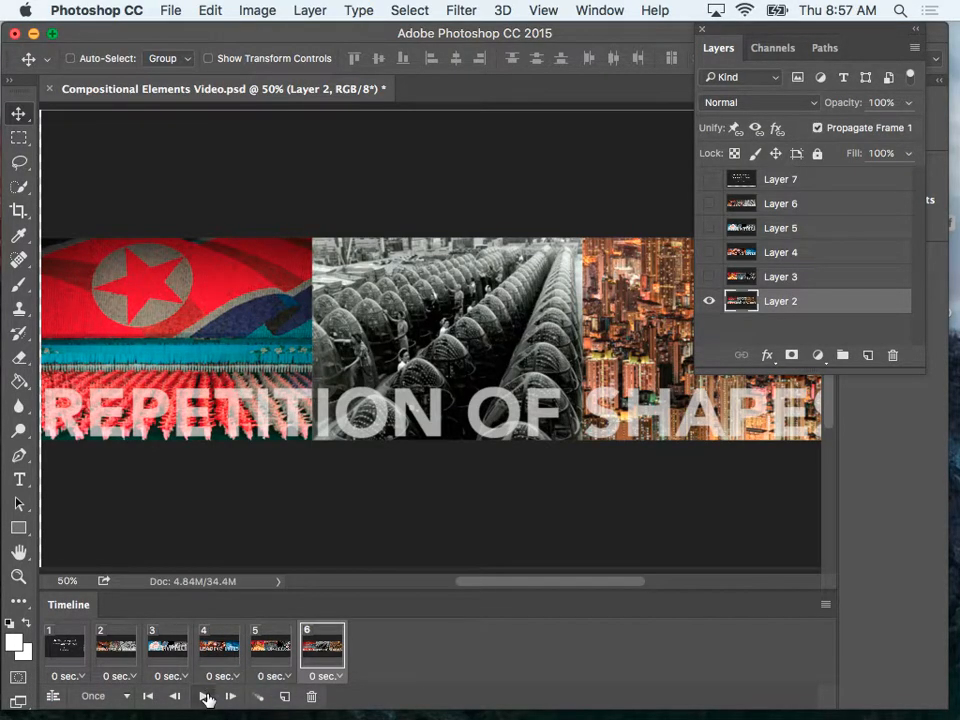
left_click(205, 696)
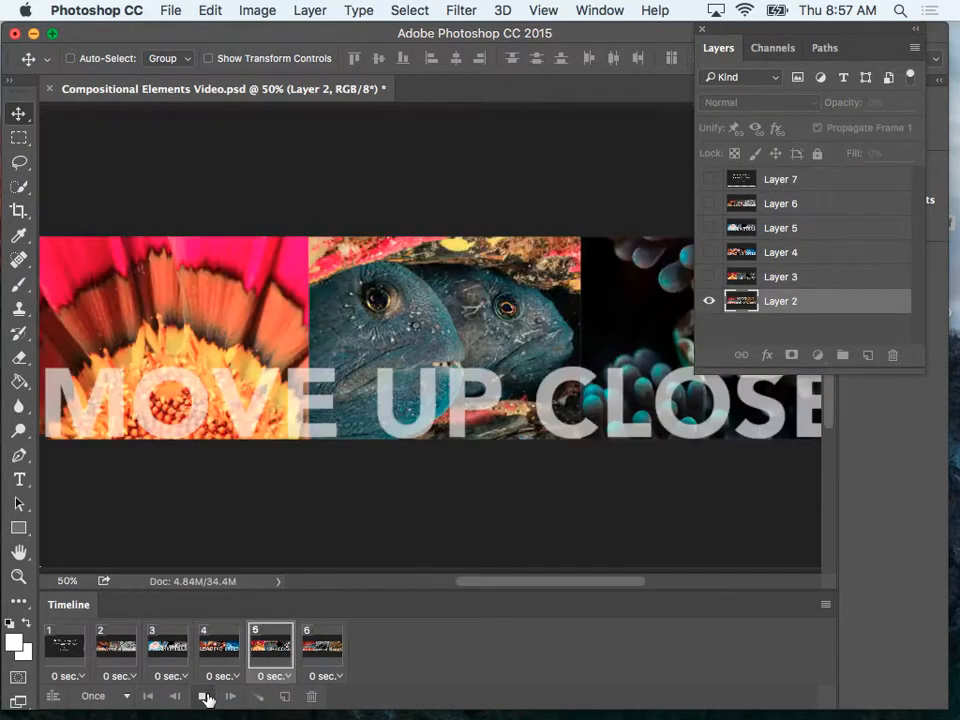
left_click(124, 696)
left_click(117, 656)
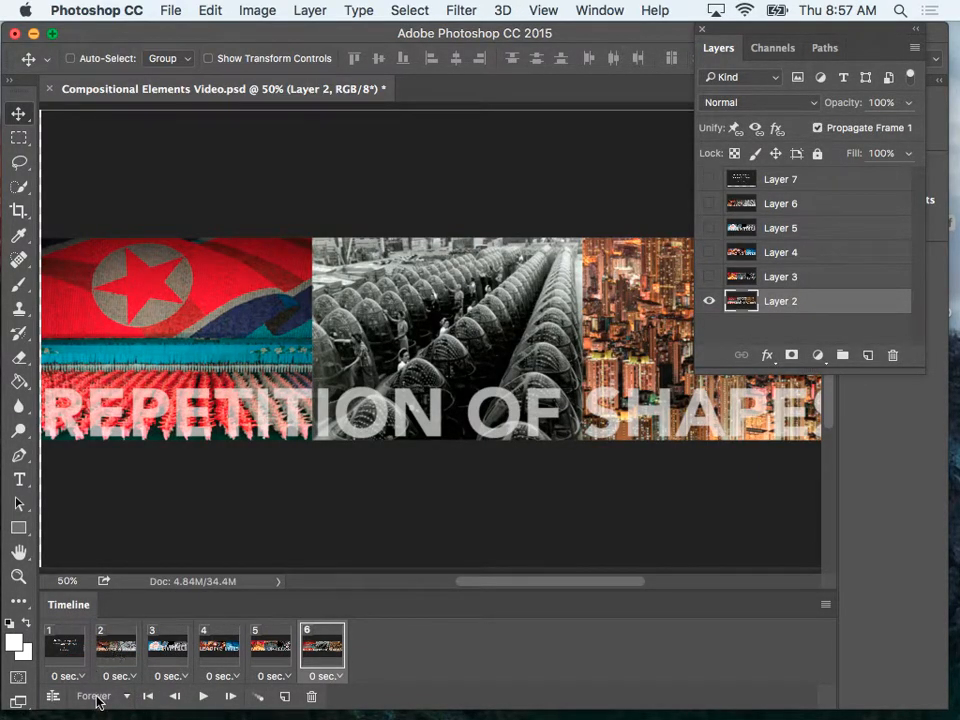
left_click(203, 696)
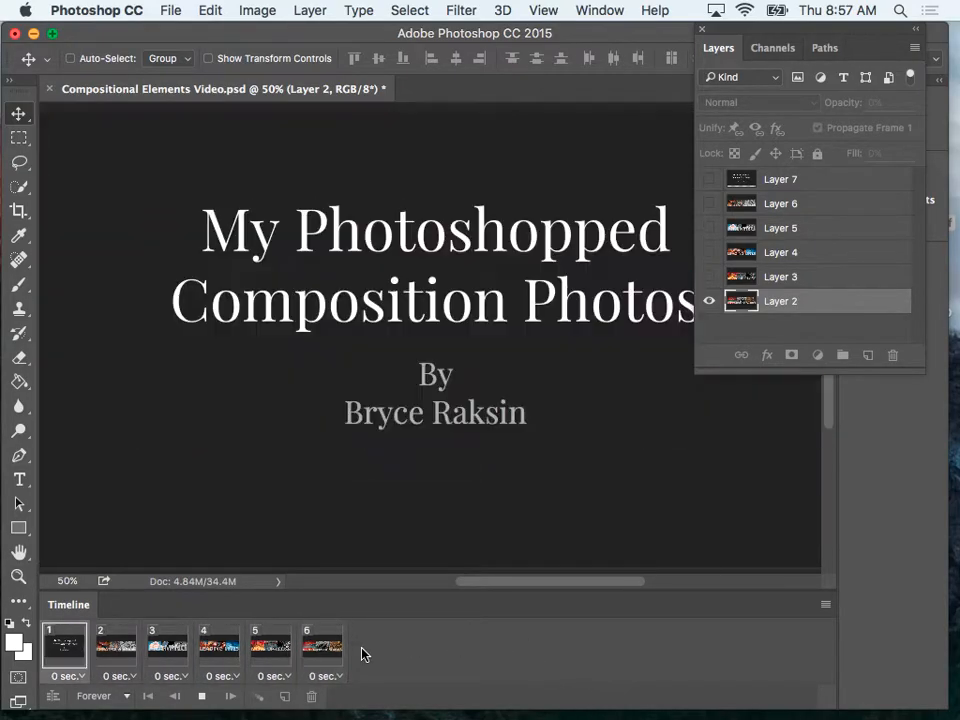
left_click(205, 697)
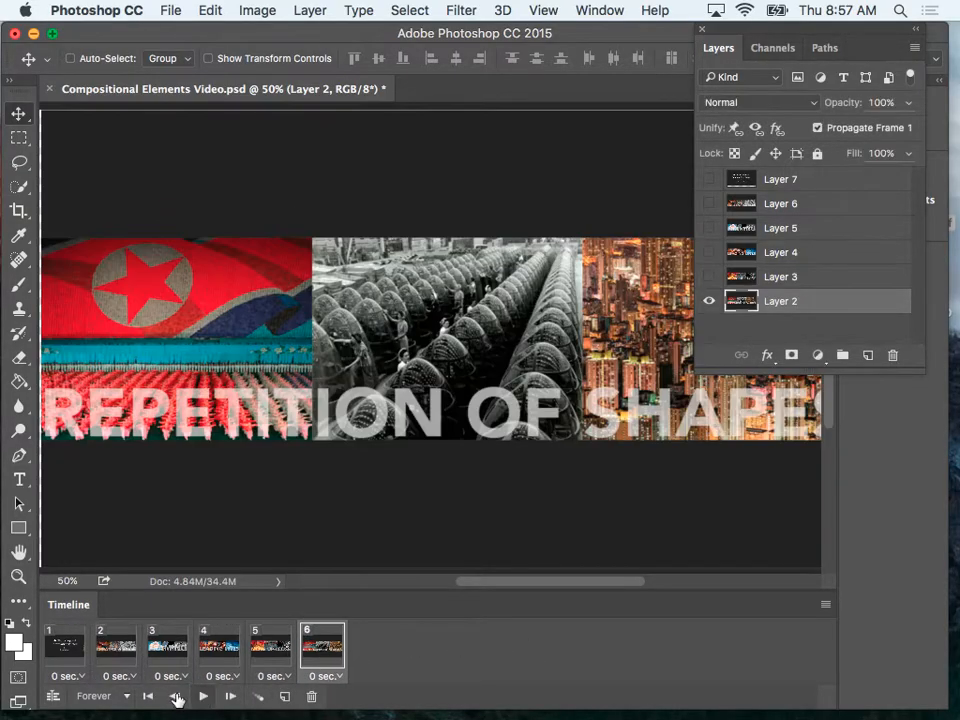
Tween frame 1 with the next frame using 5 added frames, and set frame 1's delay to 2.0 seconds.
left_click(73, 650)
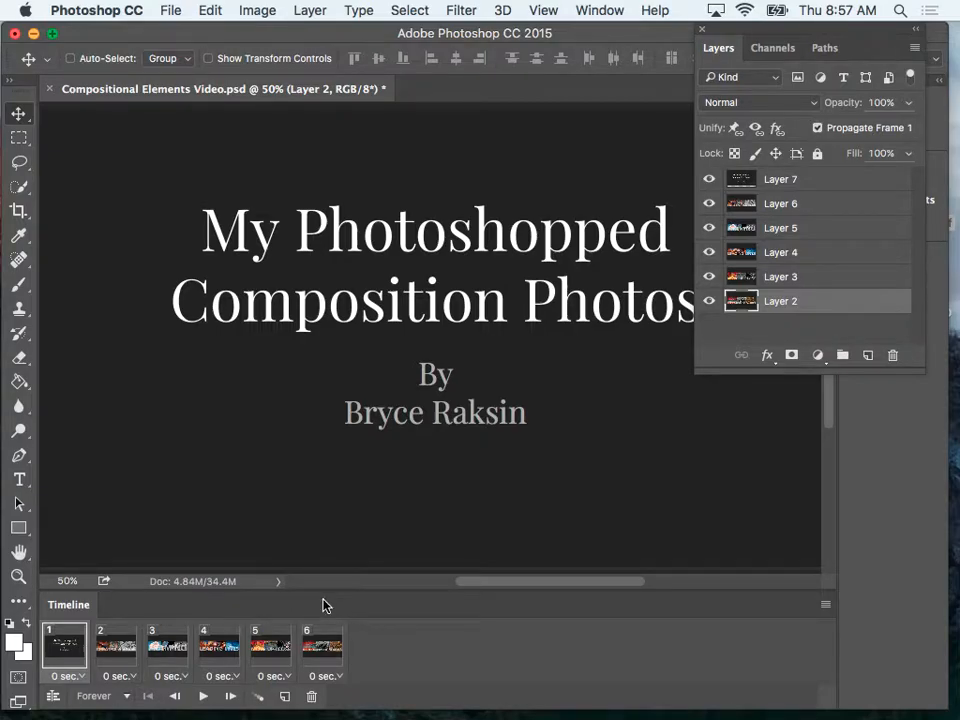
left_click(258, 697)
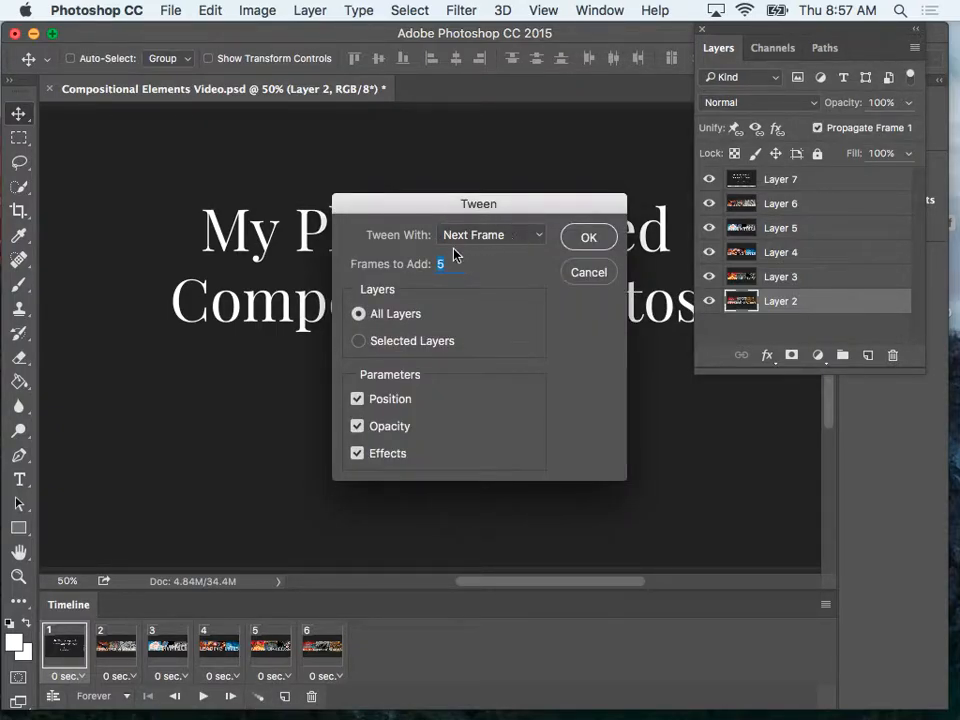
left_click(589, 237)
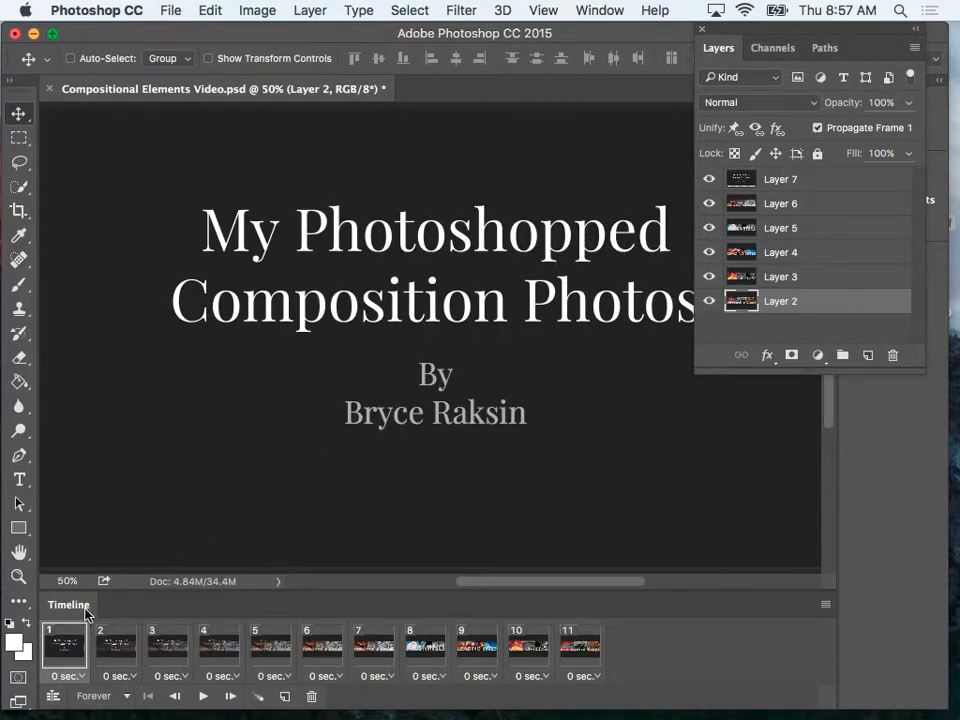
left_click(80, 677)
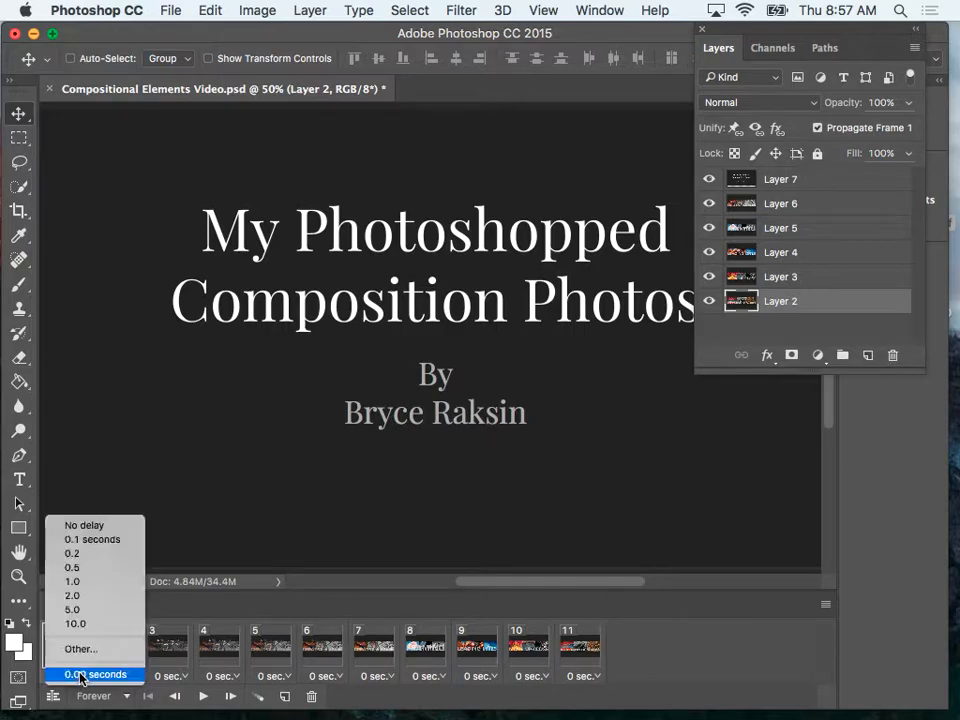
left_click(88, 598)
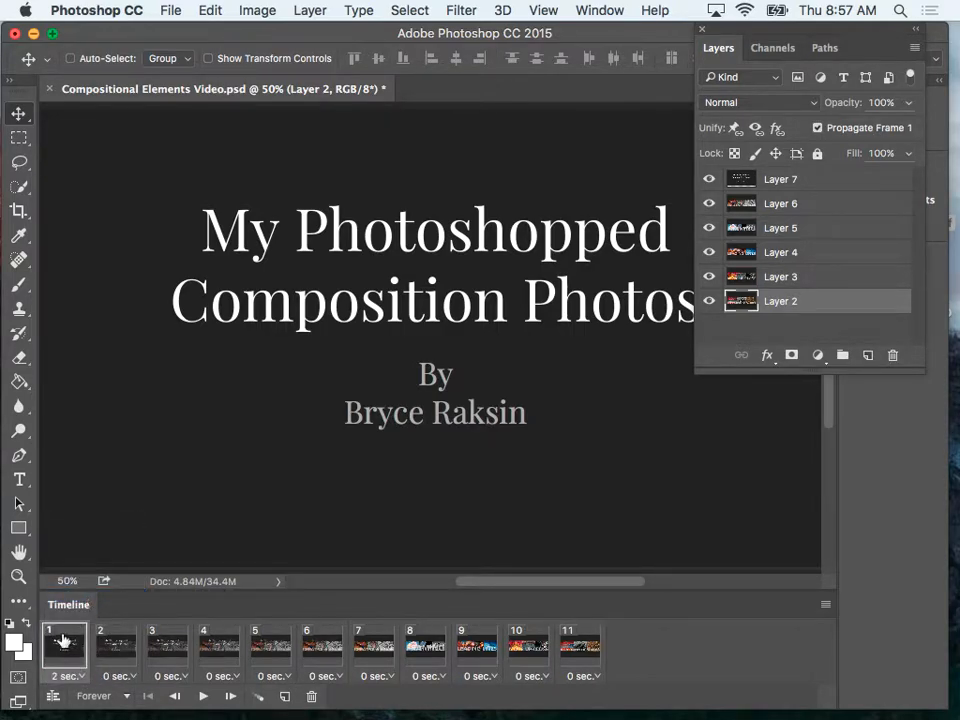
Step through tweened frames 2 to 6 to examine the fade from the title to CREATIVE ANGLES.
left_click(116, 654)
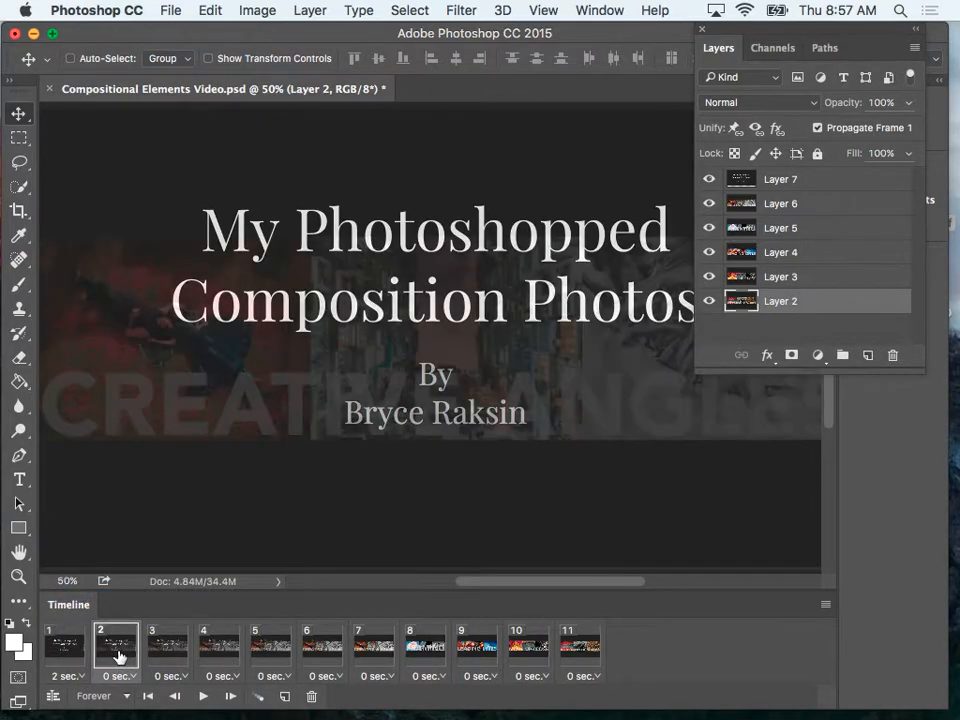
left_click(176, 649)
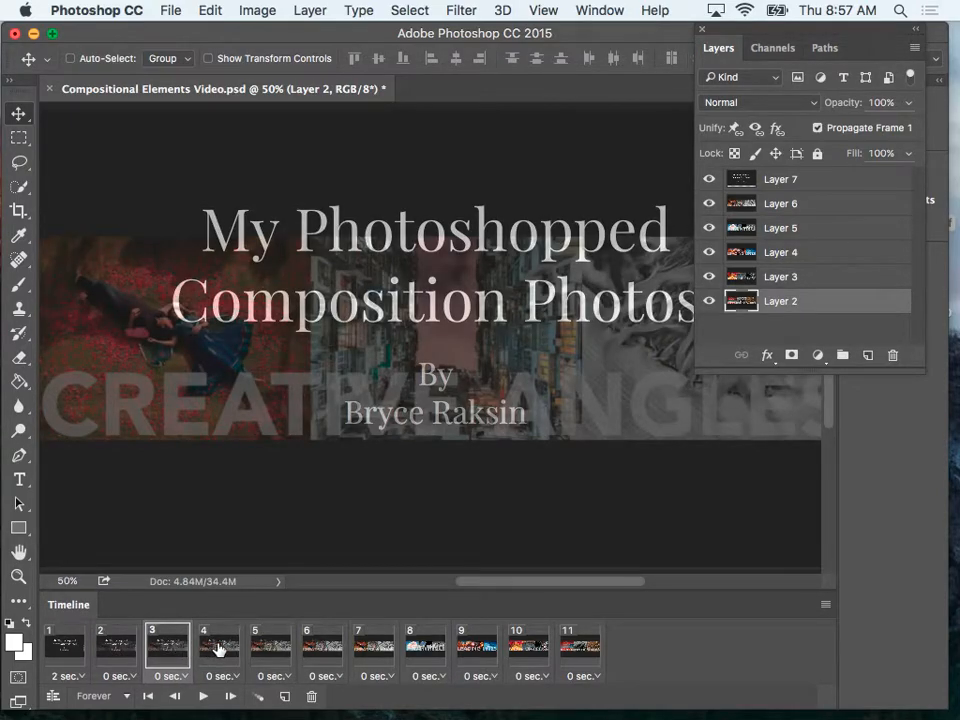
left_click(218, 650)
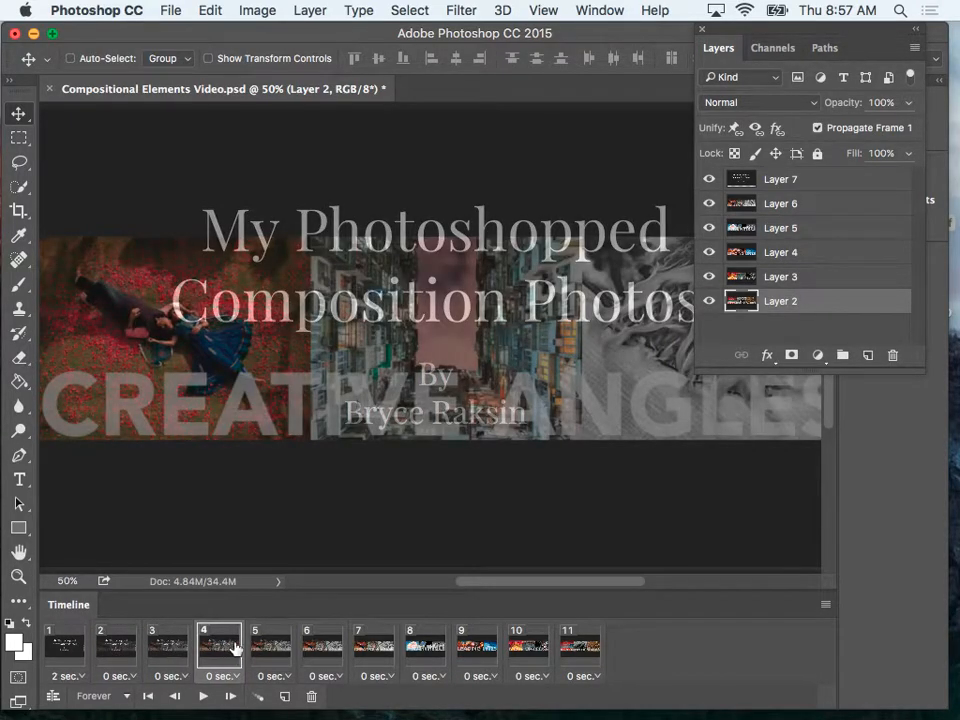
left_click(270, 648)
left_click(325, 651)
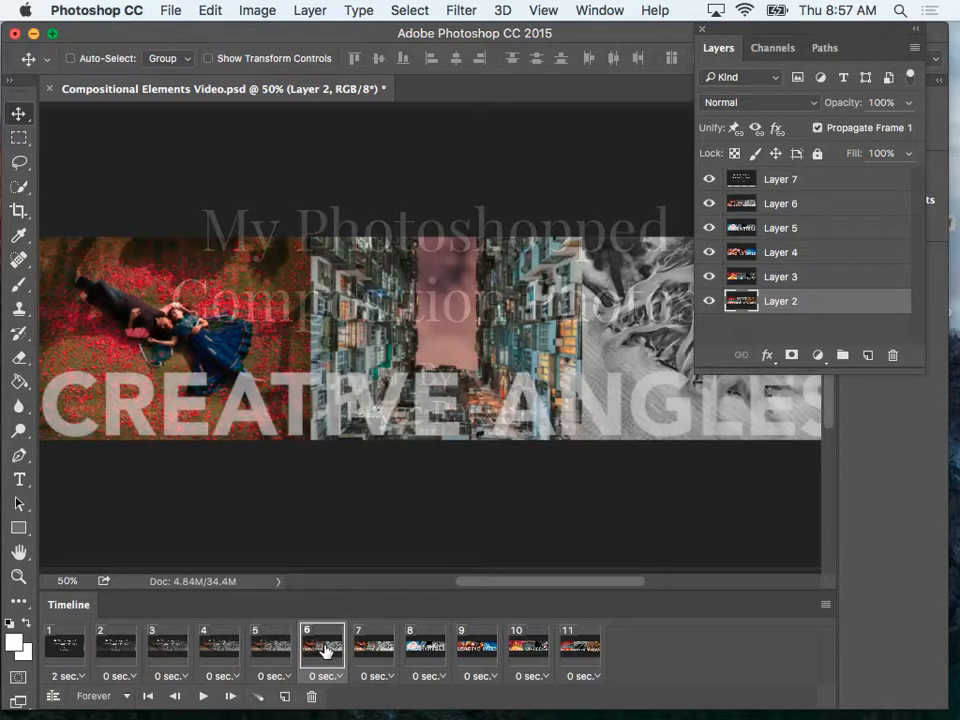
Tween frame 7 with the next frame using 5 added frames, and set frame 7's delay to 2.0 seconds.
left_click(369, 661)
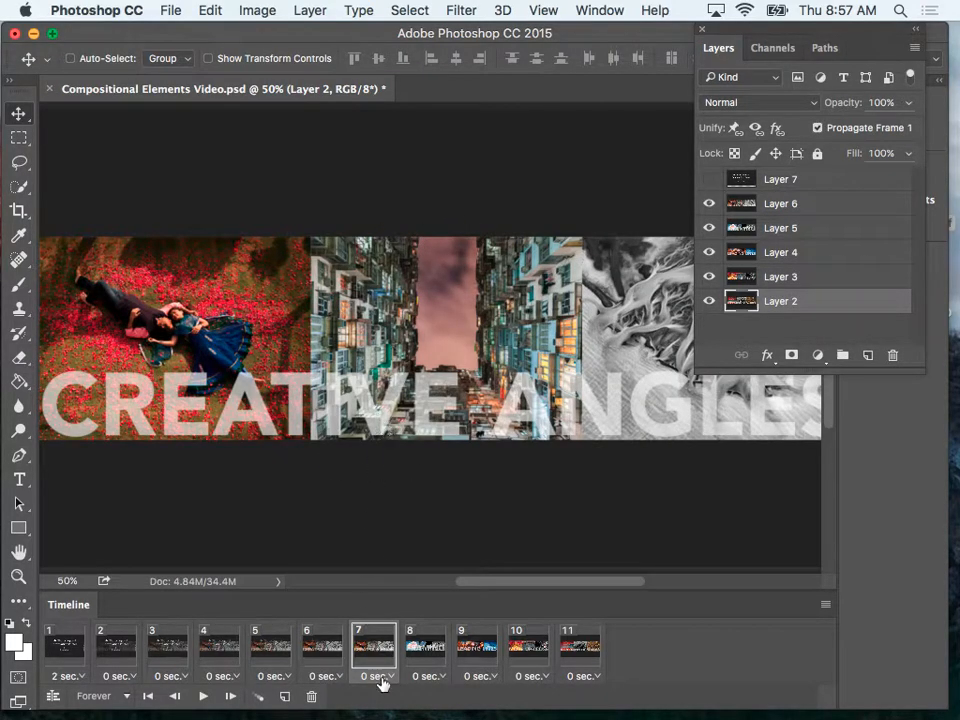
left_click(257, 697)
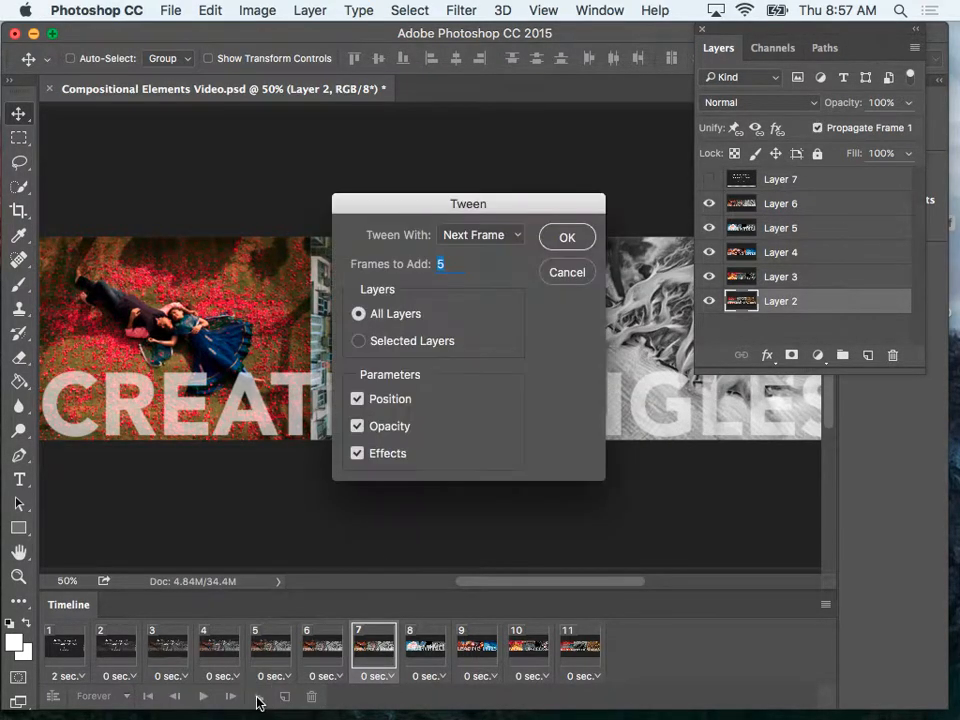
left_click(576, 245)
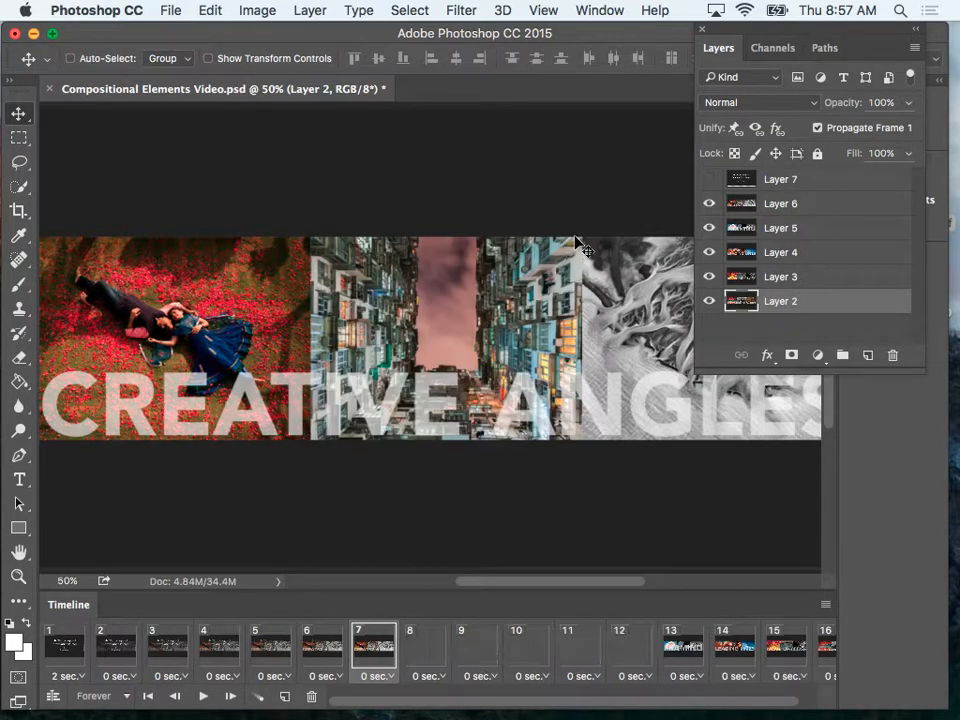
left_click(388, 676)
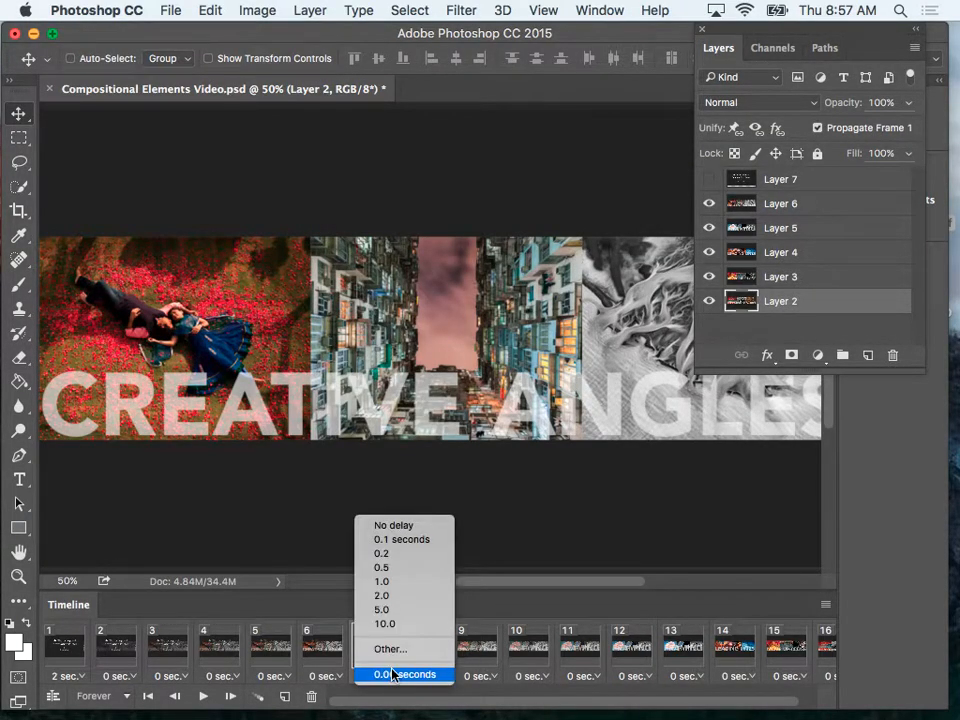
left_click(394, 596)
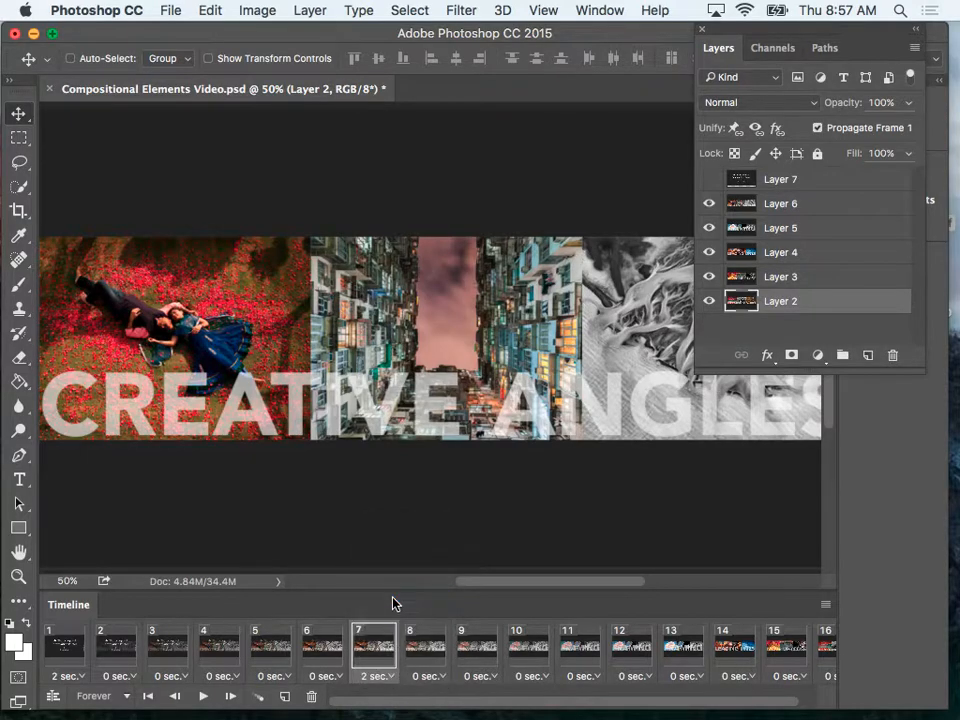
Tween frame 13, the FRAMING image, with the next frame using 5 added frames, and set frame 13's delay to 2.0 seconds.
left_click(418, 660)
left_click(476, 656)
left_click(531, 652)
left_click(578, 648)
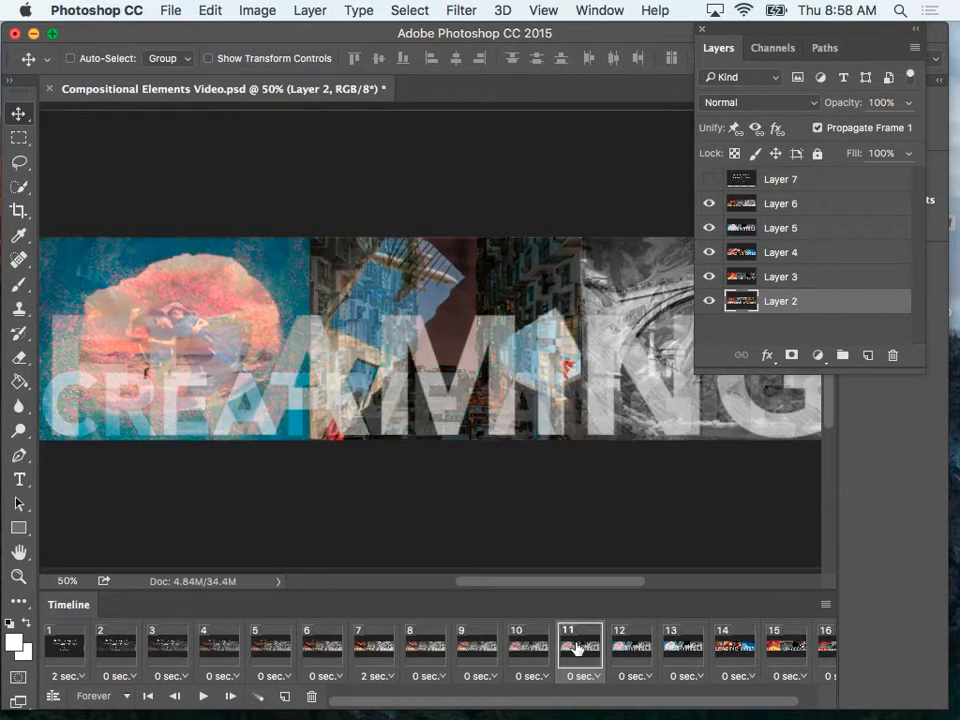
left_click(630, 648)
left_click(683, 648)
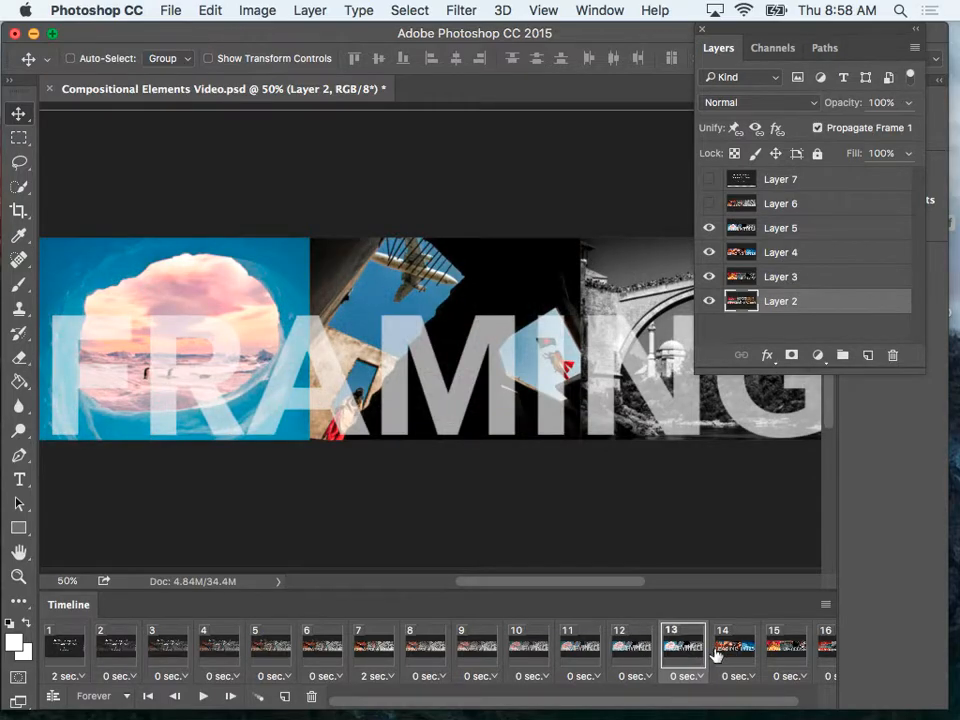
left_click(634, 651)
left_click(672, 656)
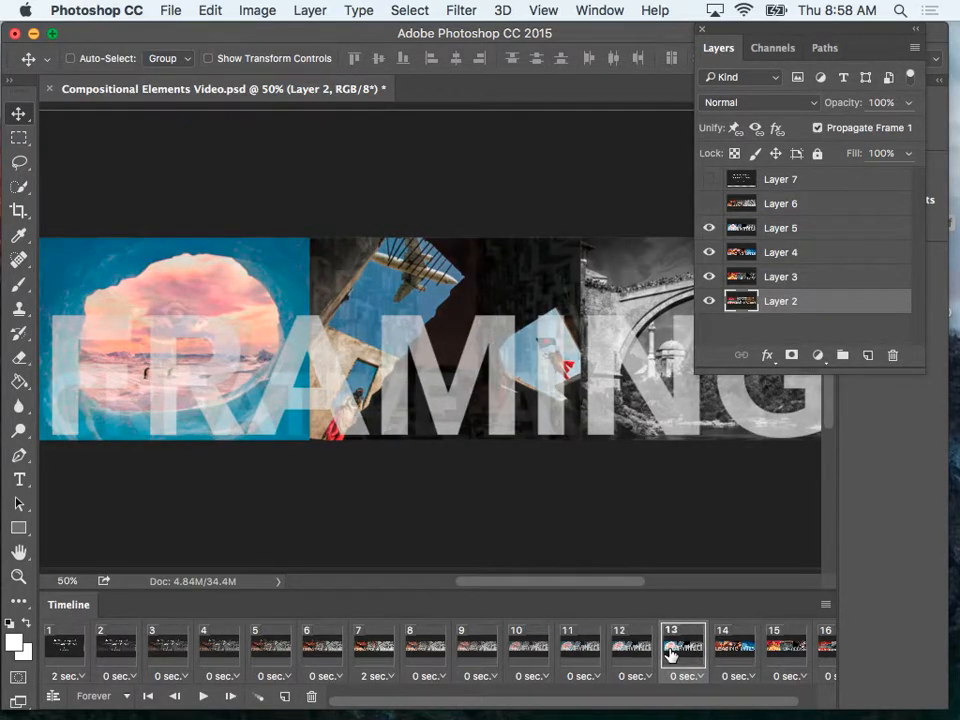
left_click(258, 697)
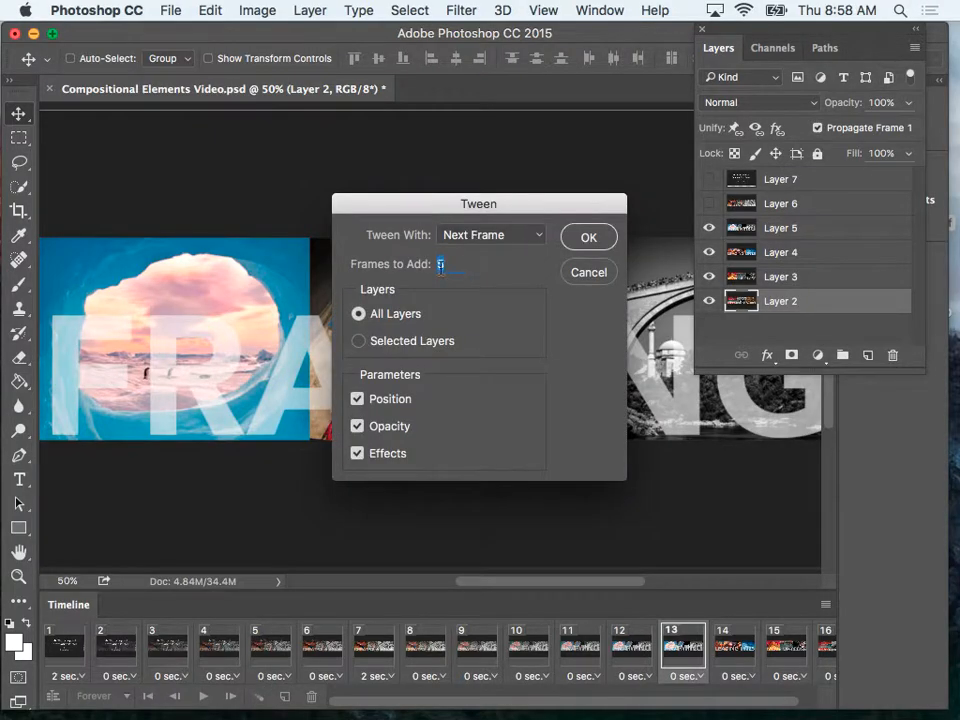
left_click(588, 240)
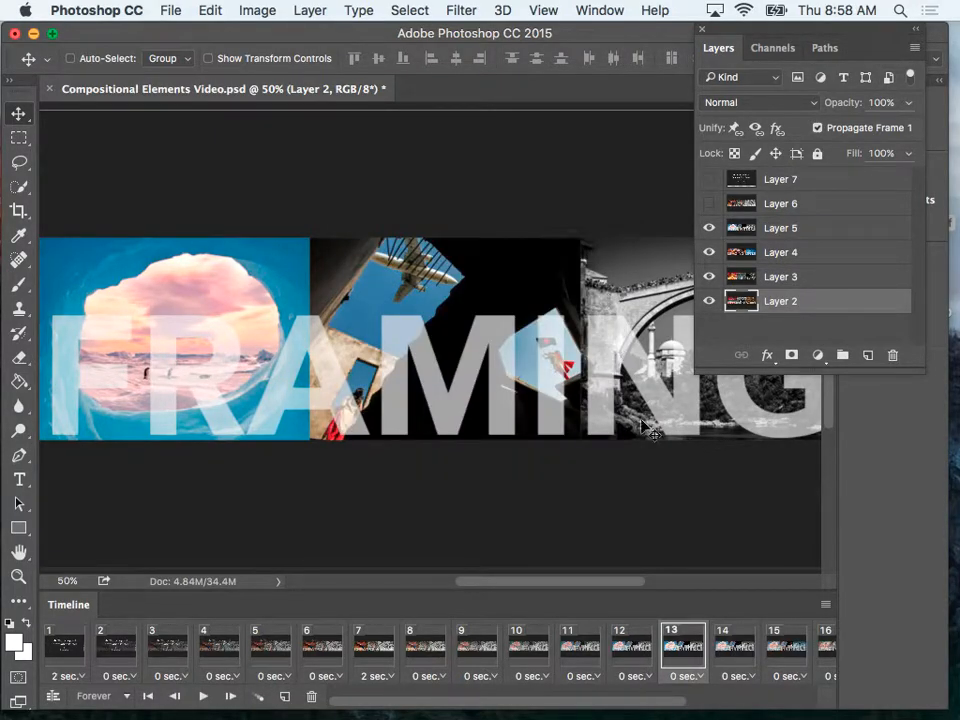
left_click(697, 680)
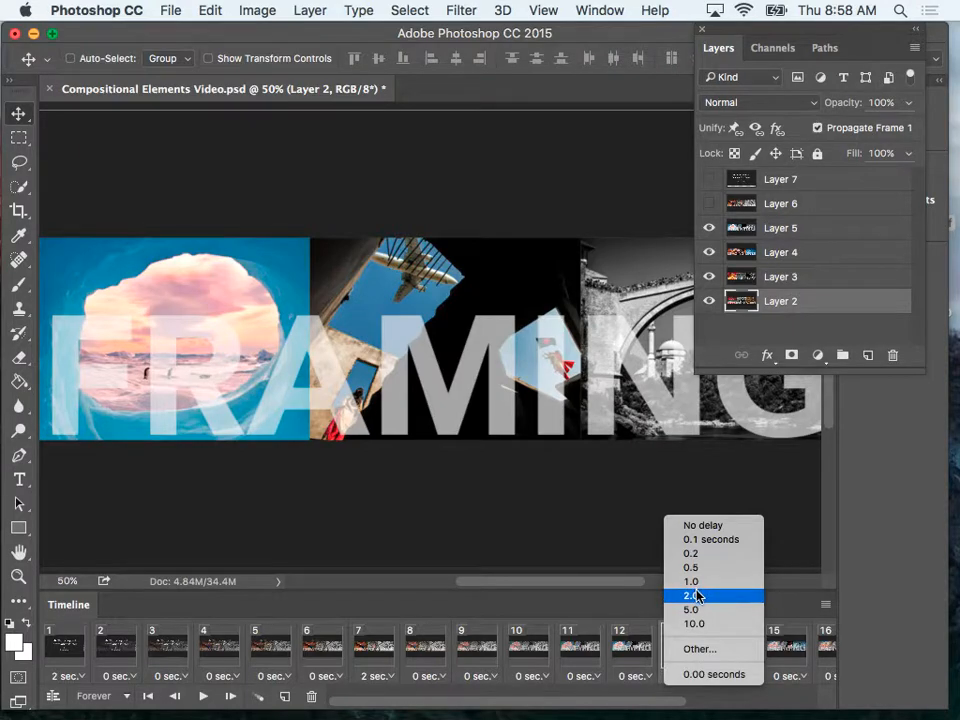
left_click(697, 596)
Tween frame 19, the LEADING LINES image, with the next frame using 5 added frames, and set frame 19's delay to 2.0 seconds.
left_click_drag(387, 705, 506, 703)
left_click(628, 648)
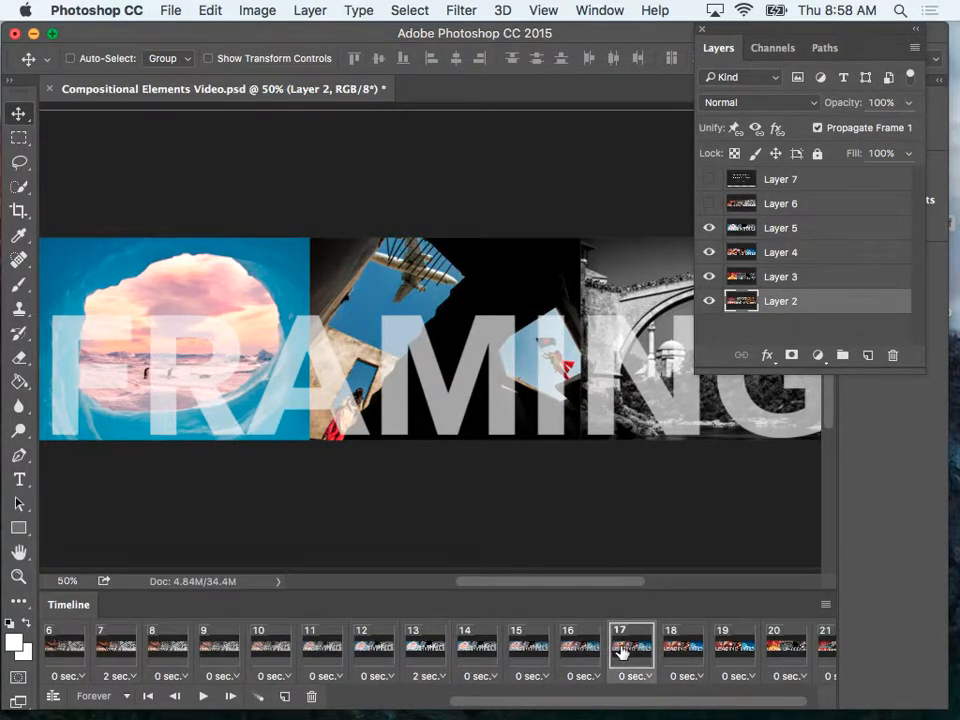
left_click(676, 648)
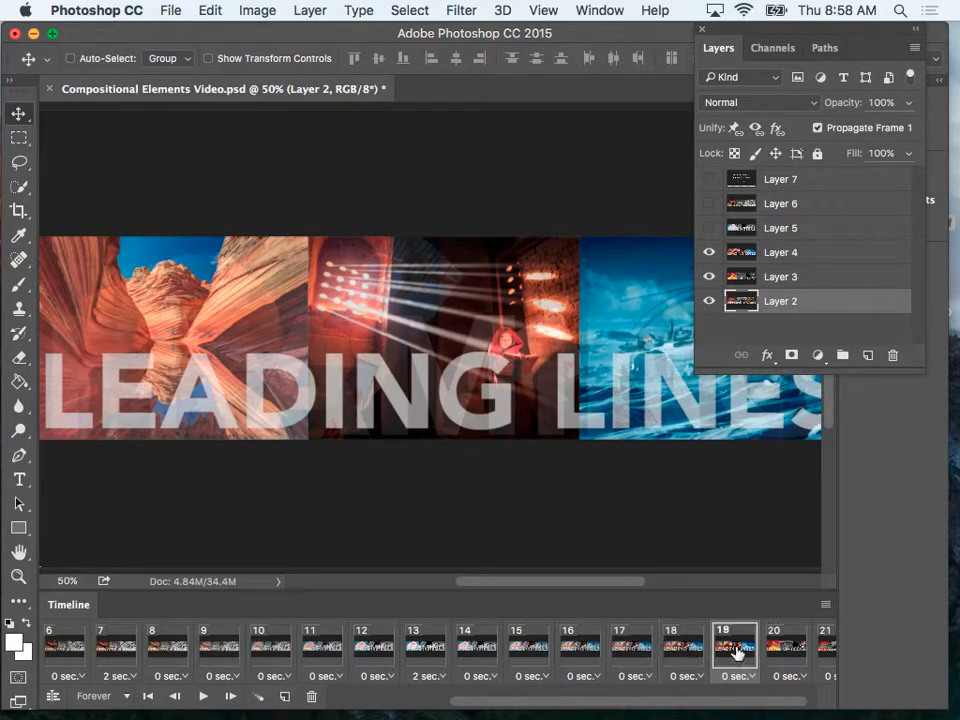
left_click(735, 648)
left_click(780, 648)
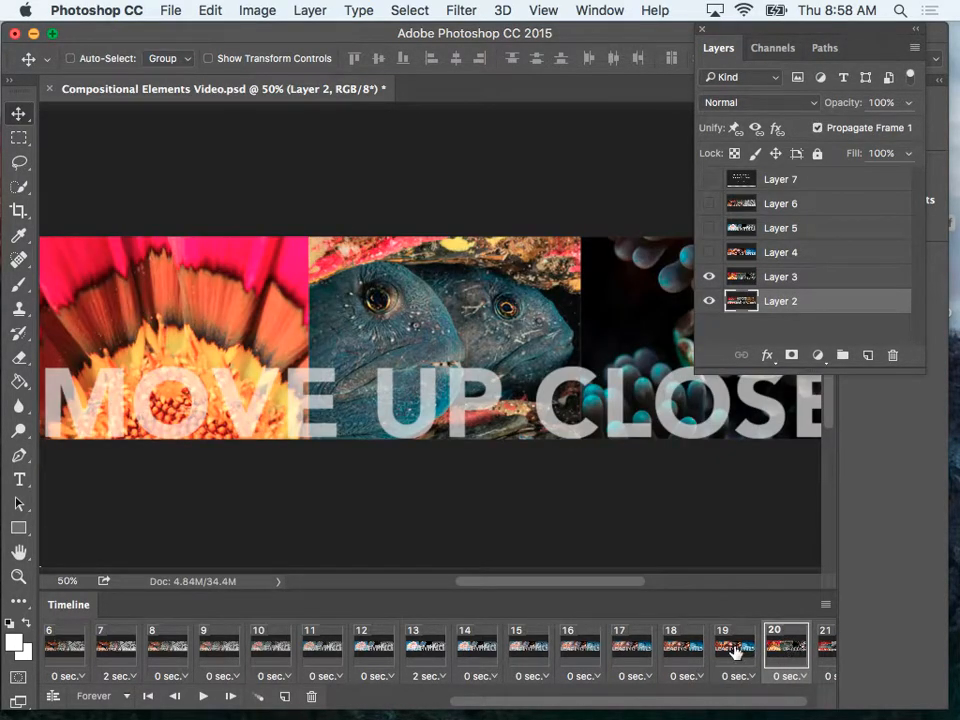
left_click(737, 651)
left_click(257, 698)
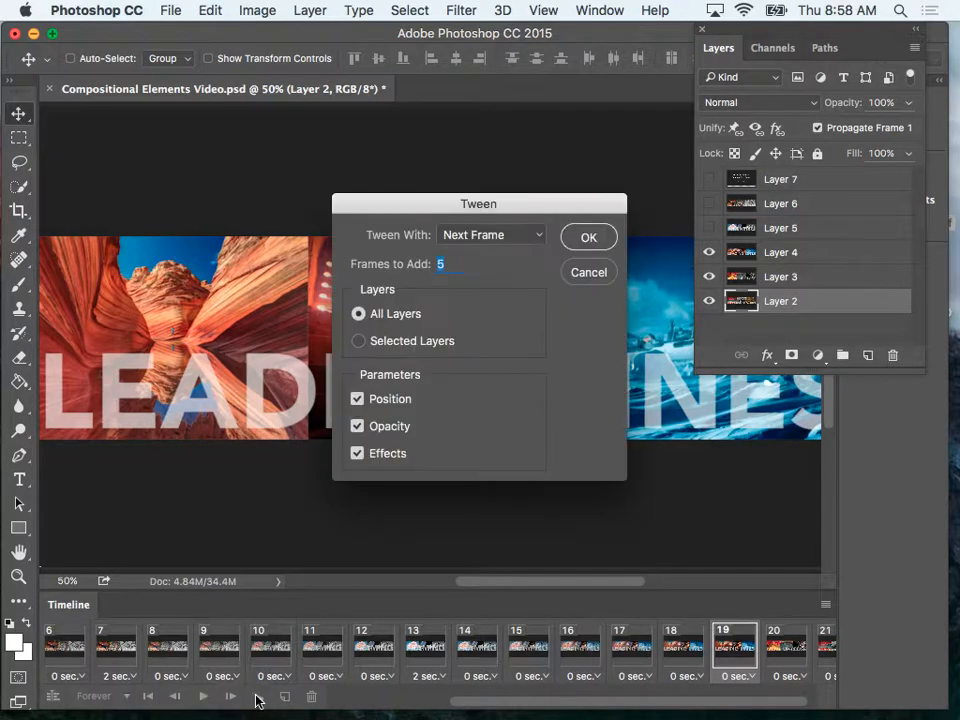
left_click(588, 236)
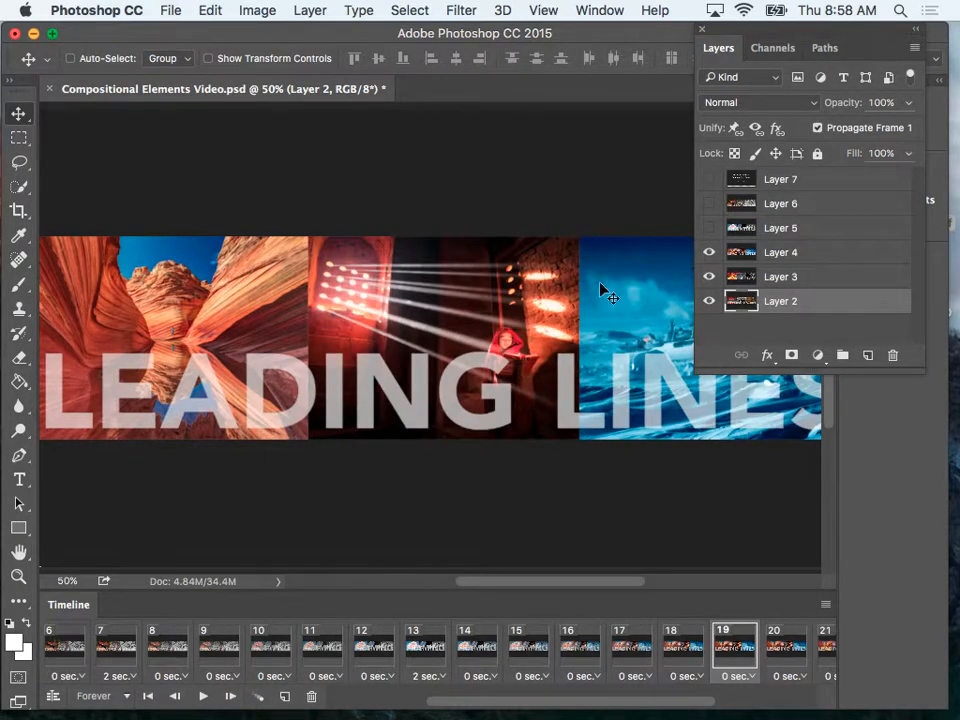
left_click(744, 678)
left_click(742, 596)
Tween frame 25, the MOVE UP CLOSE image, with the next frame using 5 added frames, and set frame 25's delay to 2.0 seconds.
left_click_drag(566, 708, 748, 709)
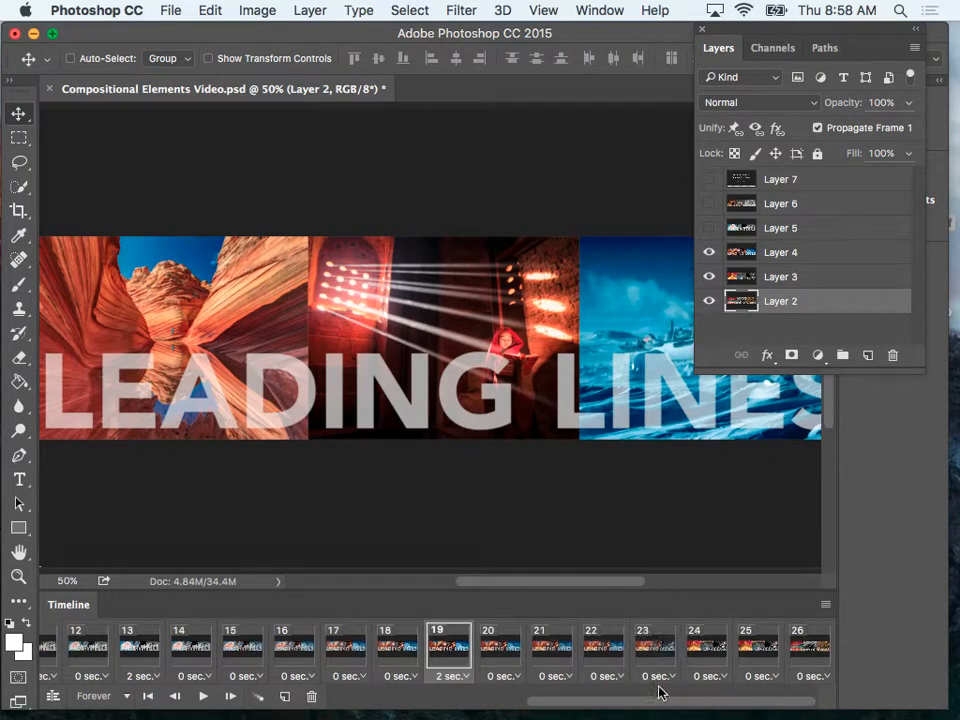
left_click(603, 655)
left_click(655, 651)
left_click(706, 651)
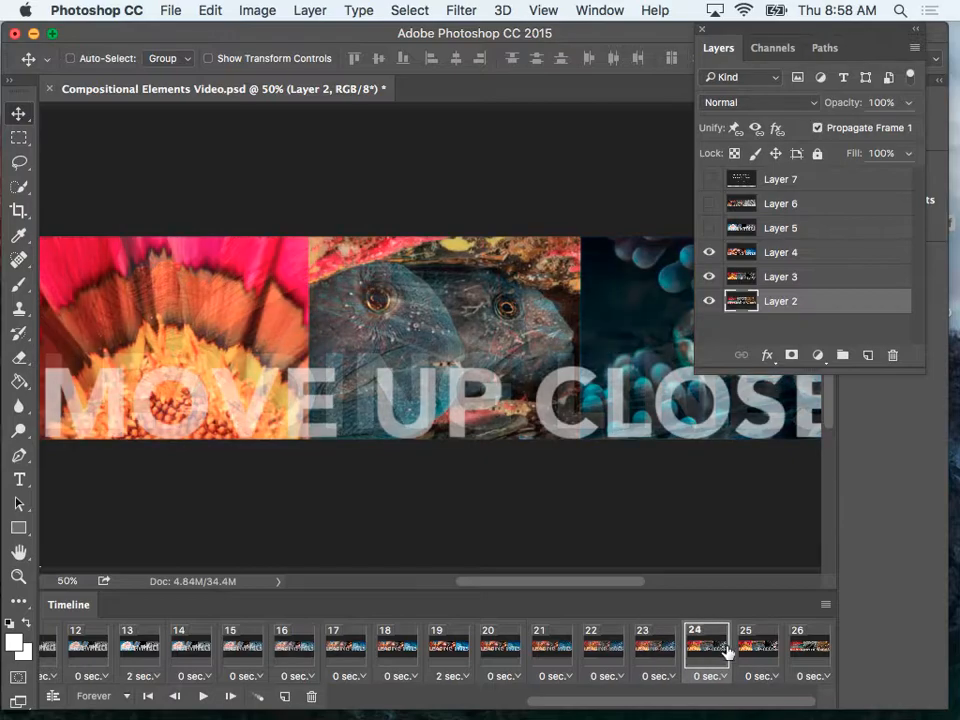
left_click(757, 650)
left_click(805, 652)
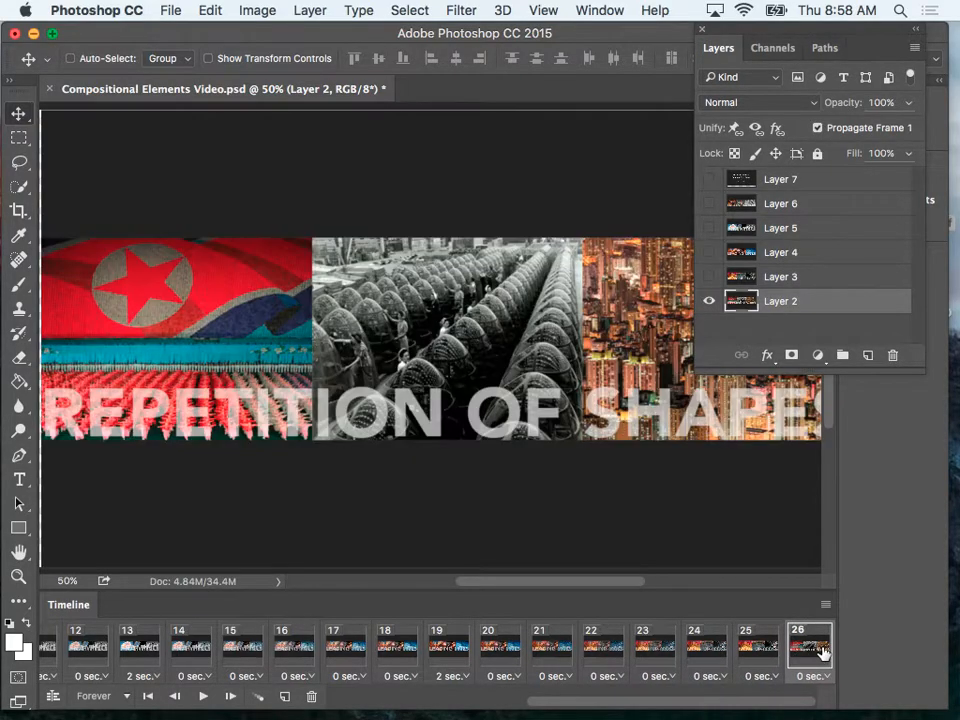
left_click(769, 657)
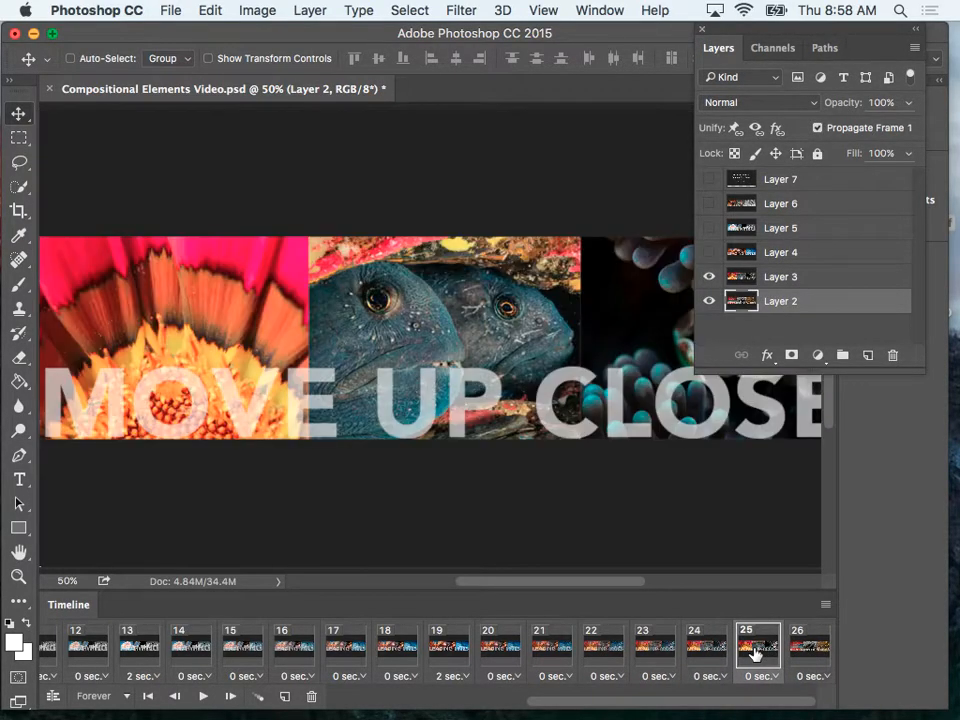
left_click(259, 696)
left_click(589, 238)
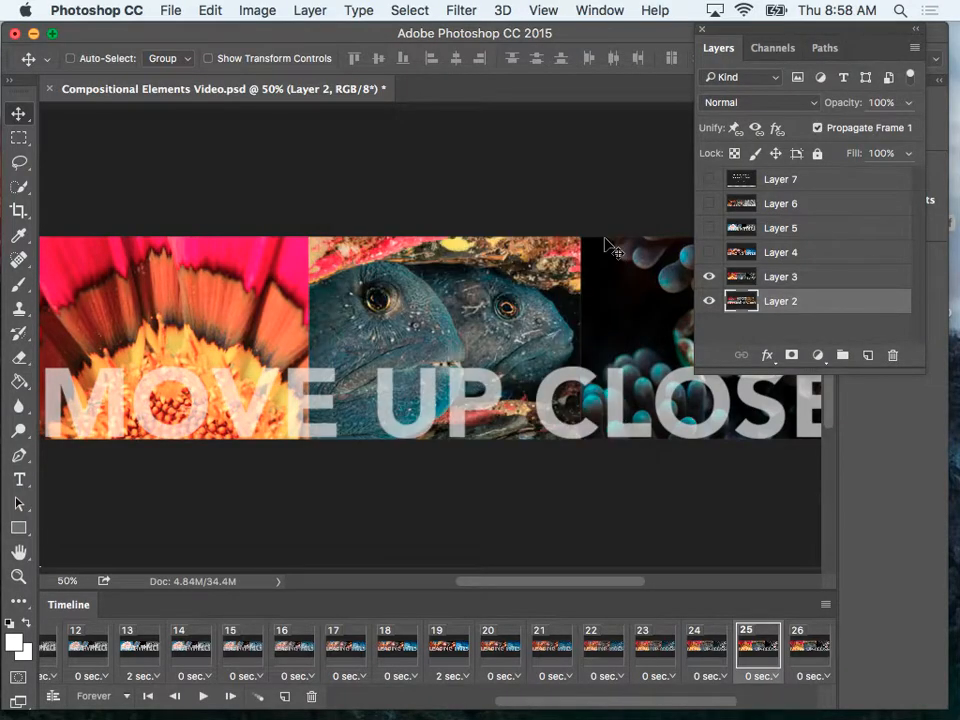
left_click(768, 675)
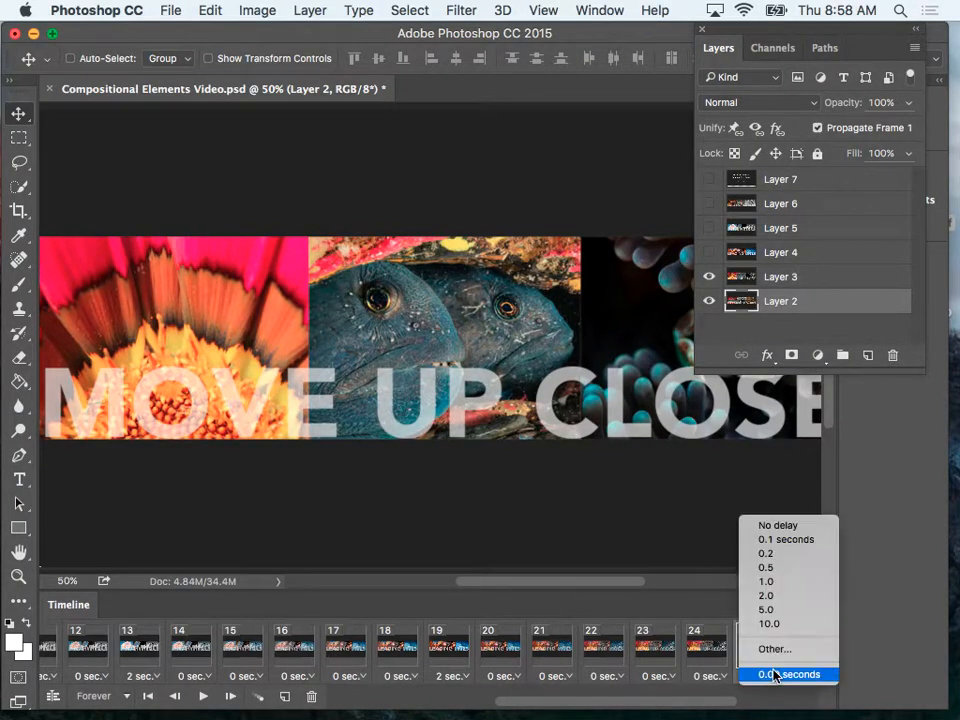
left_click(767, 595)
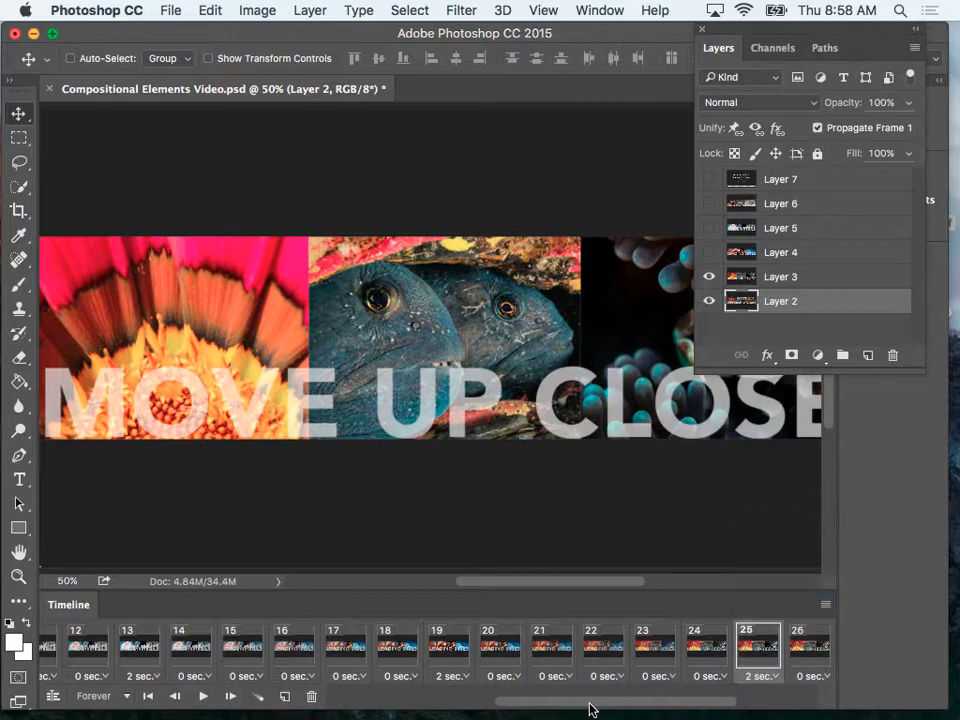
Duplicate frame 31 as a new final frame 32 and make Layers 3 to 7 visible in it to show the title.
left_click_drag(589, 709, 670, 706)
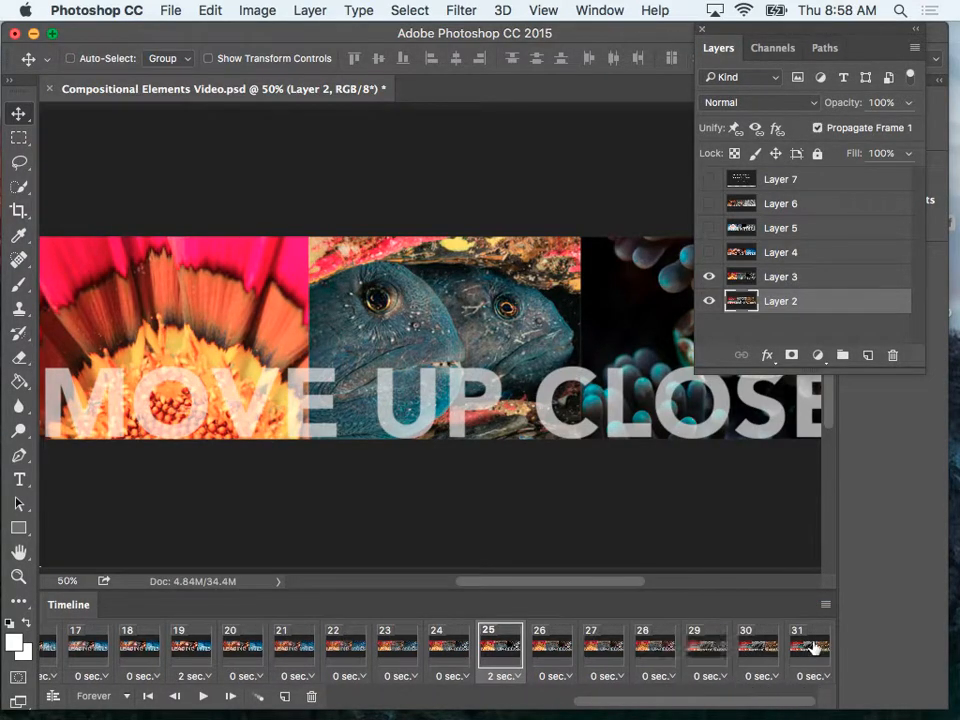
left_click(812, 645)
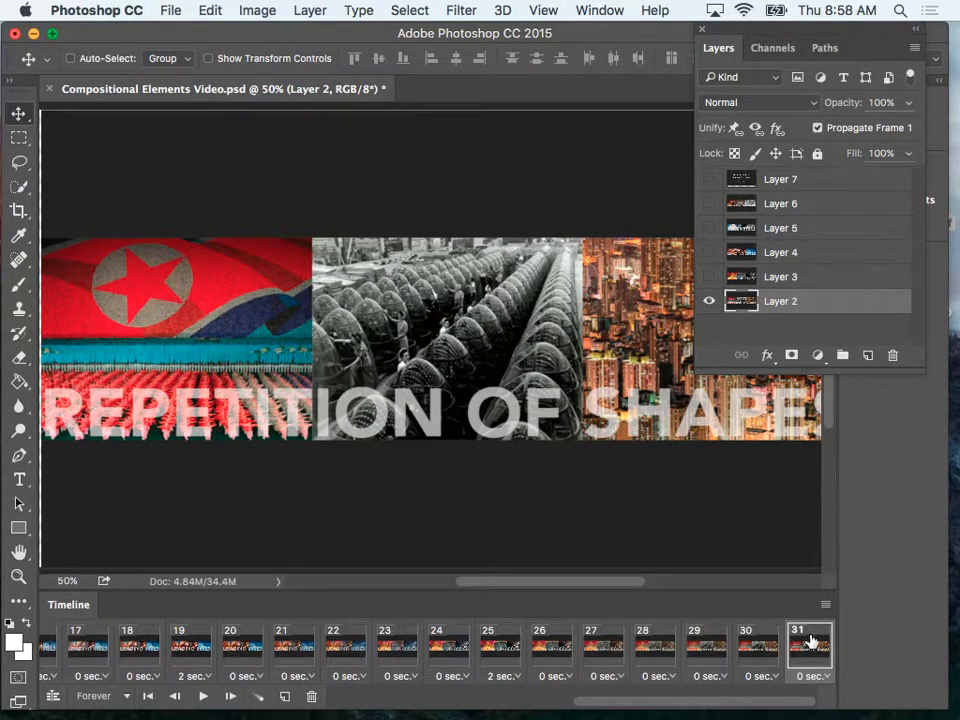
left_click_drag(728, 702, 468, 705)
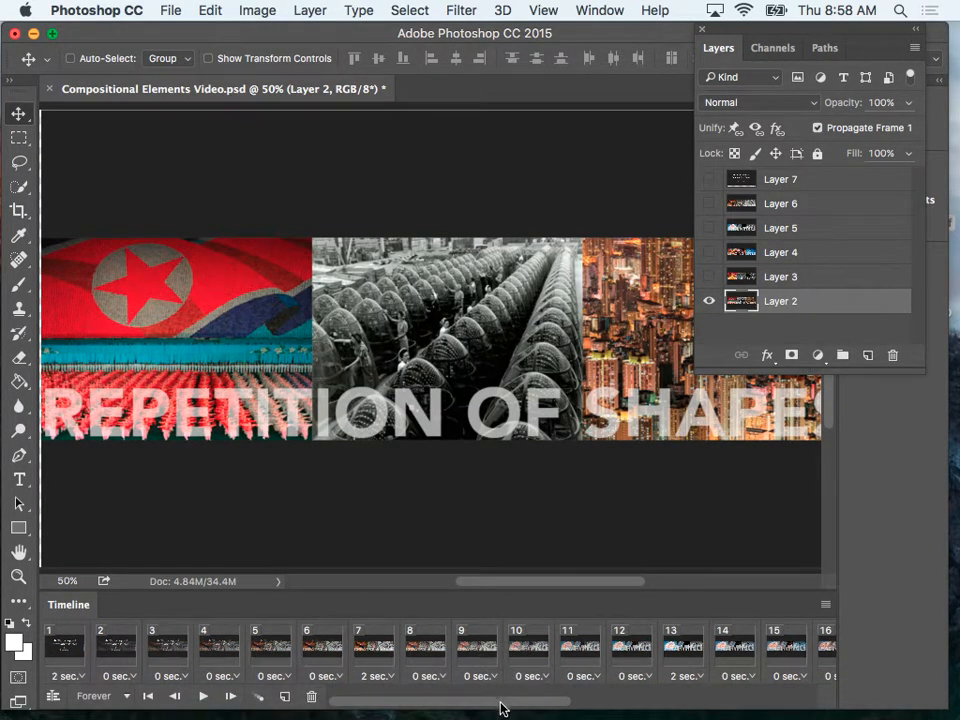
left_click_drag(501, 703, 769, 678)
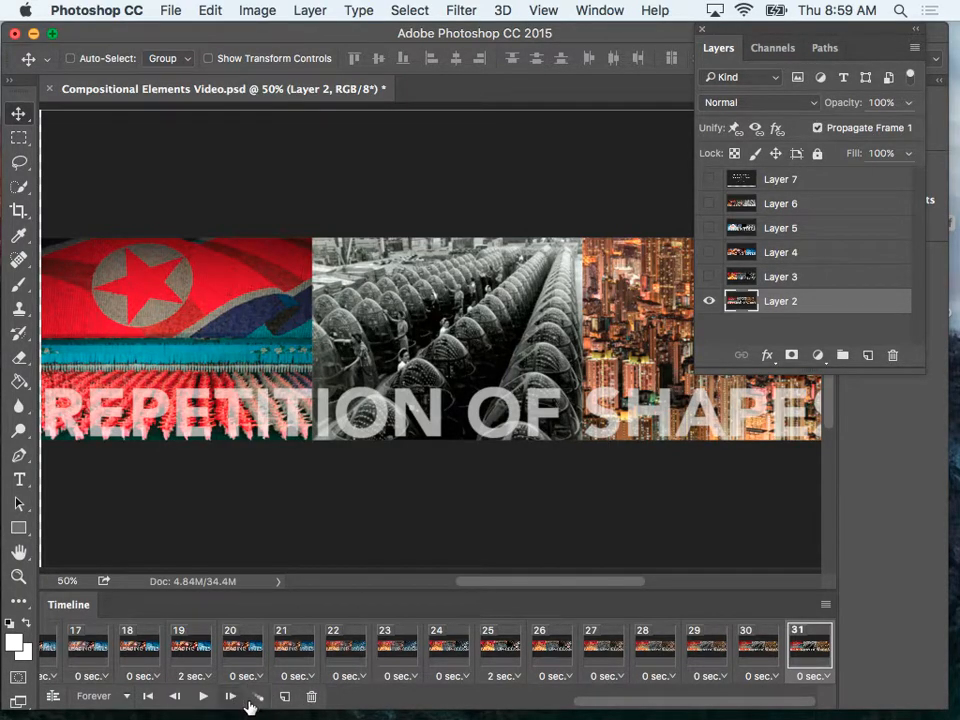
left_click(285, 697)
left_click(766, 645)
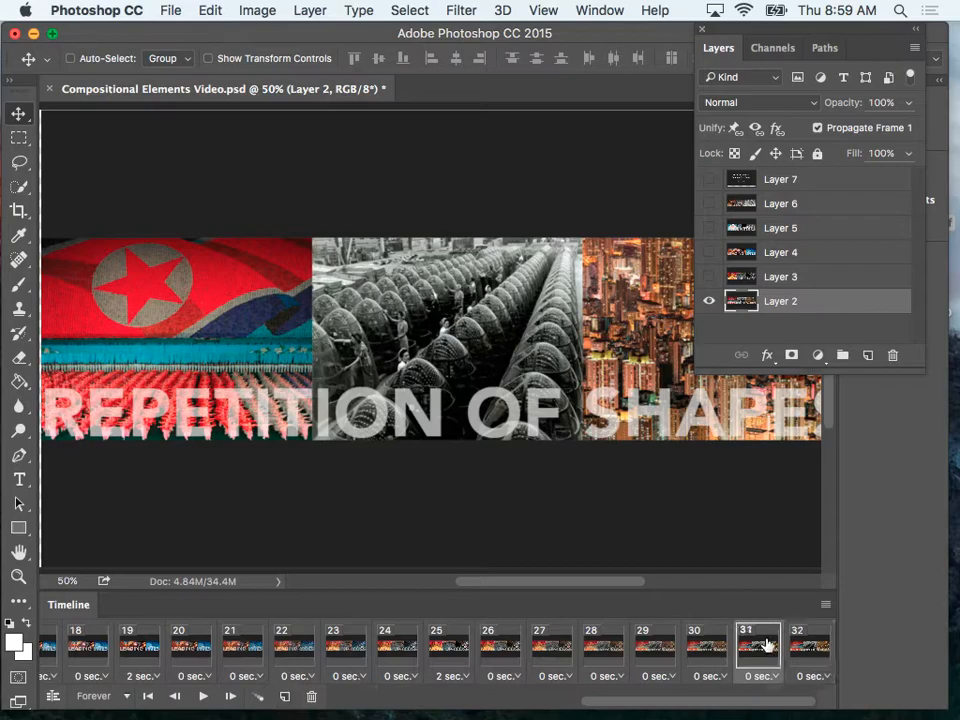
left_click(800, 642)
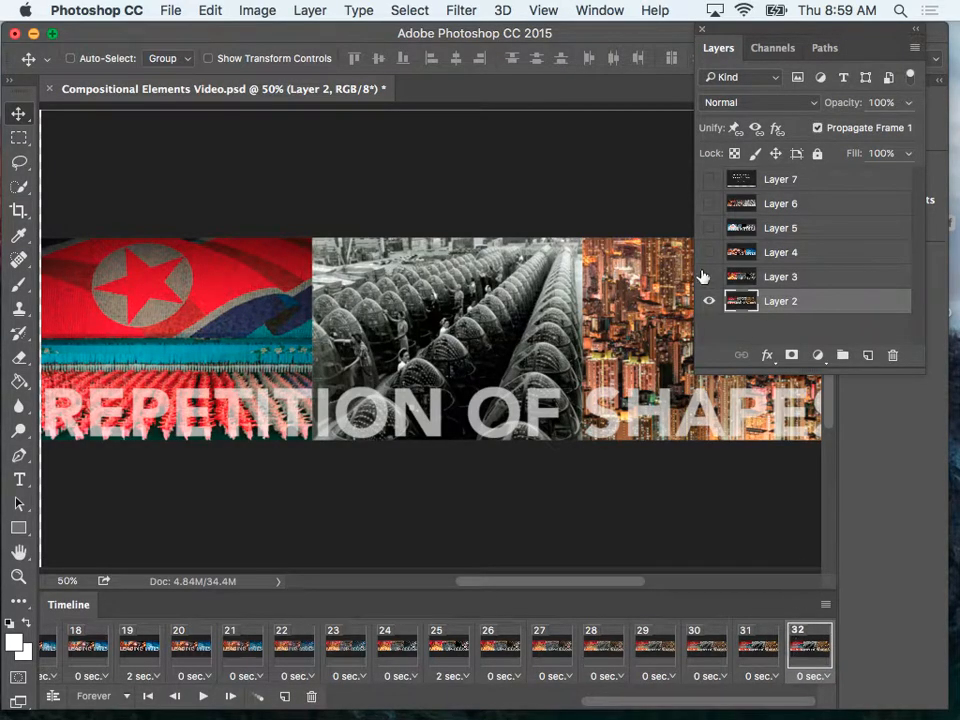
left_click_drag(708, 277, 705, 180)
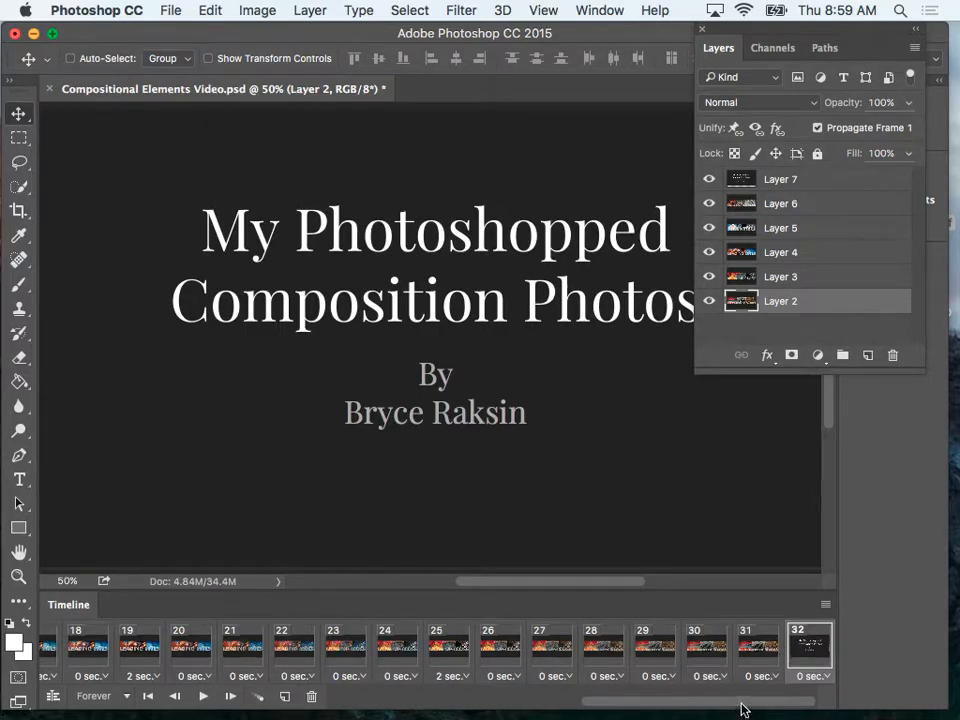
Play the animation to check the loop back to the opening title, and stop playback at the CREATIVE ANGLES frame.
left_click_drag(742, 708, 468, 700)
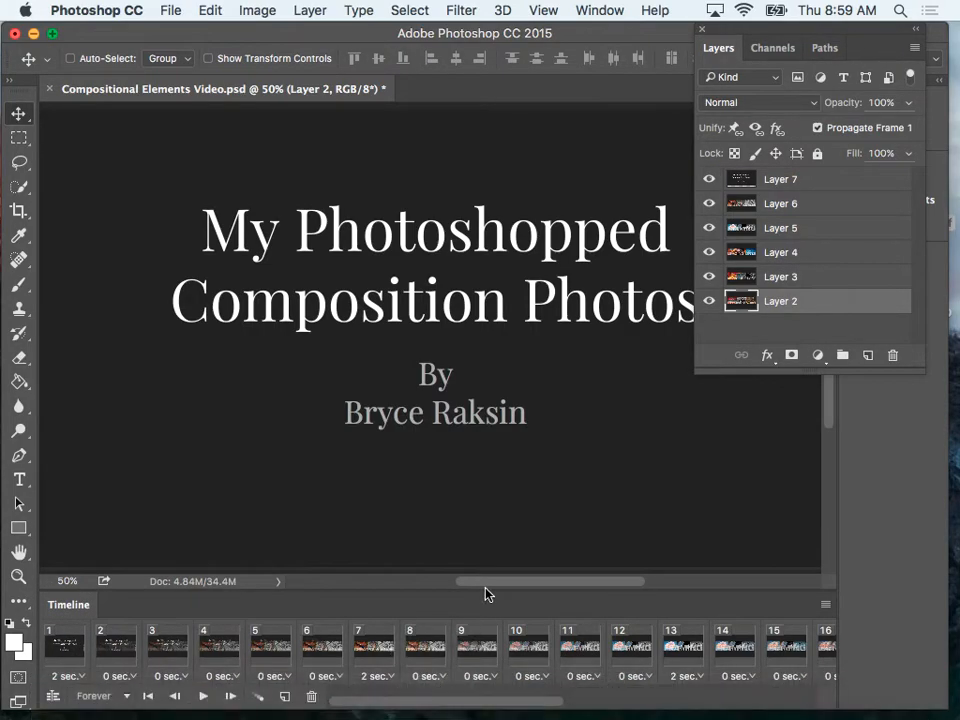
left_click(204, 697)
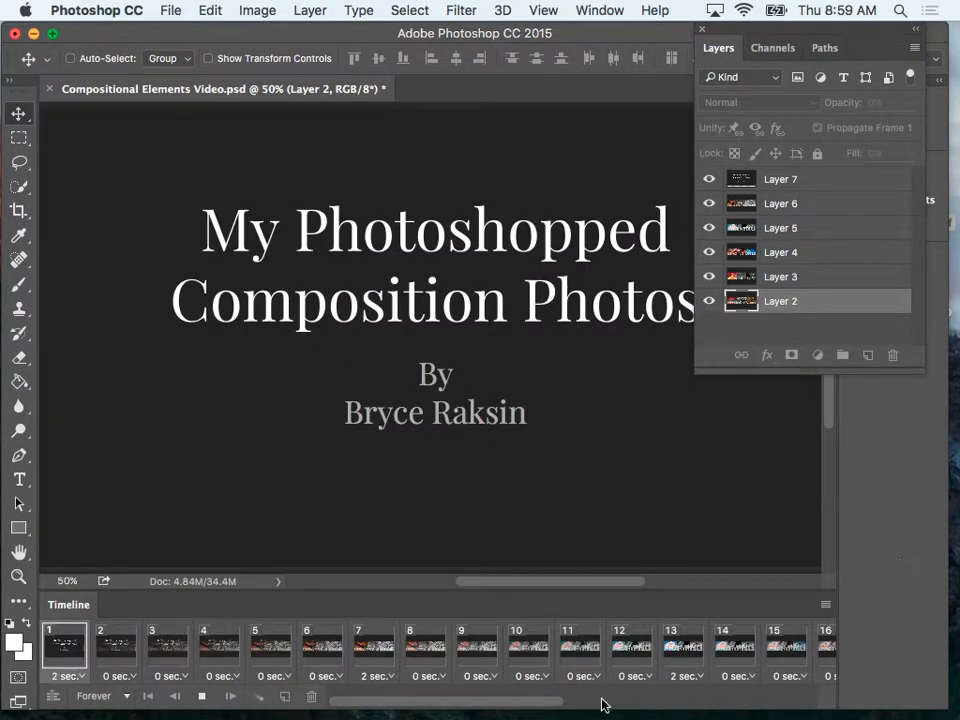
left_click(203, 696)
Tween frame 31, the REPETITION OF SHAPES image, with the next frame using 5 added frames, and set frame 31's delay to 2.0 seconds.
left_click_drag(375, 708, 804, 697)
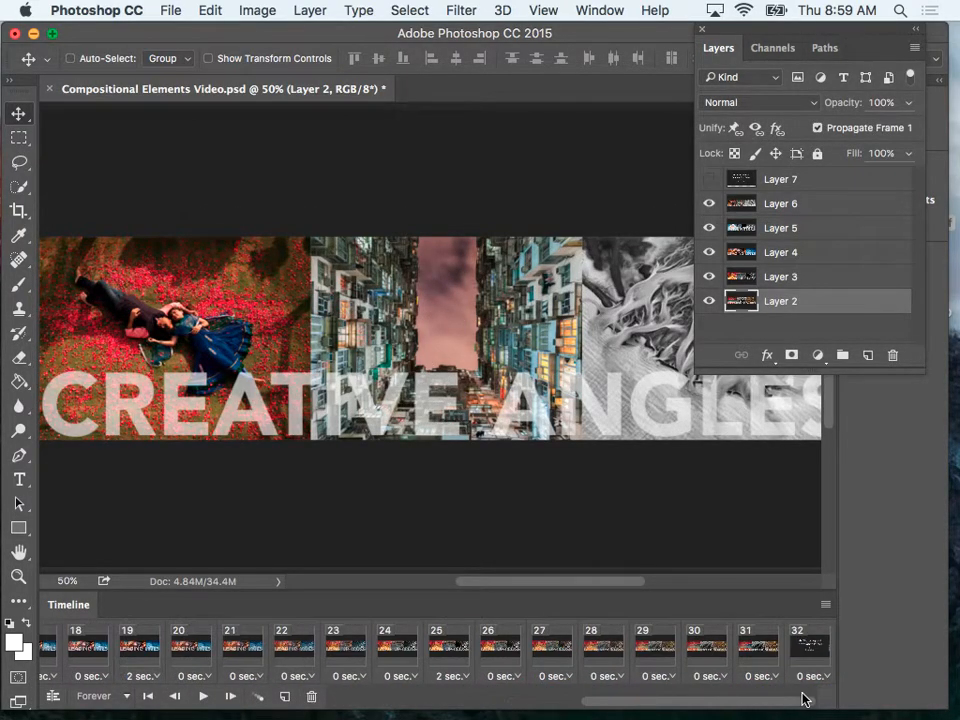
left_click(740, 658)
left_click(706, 652)
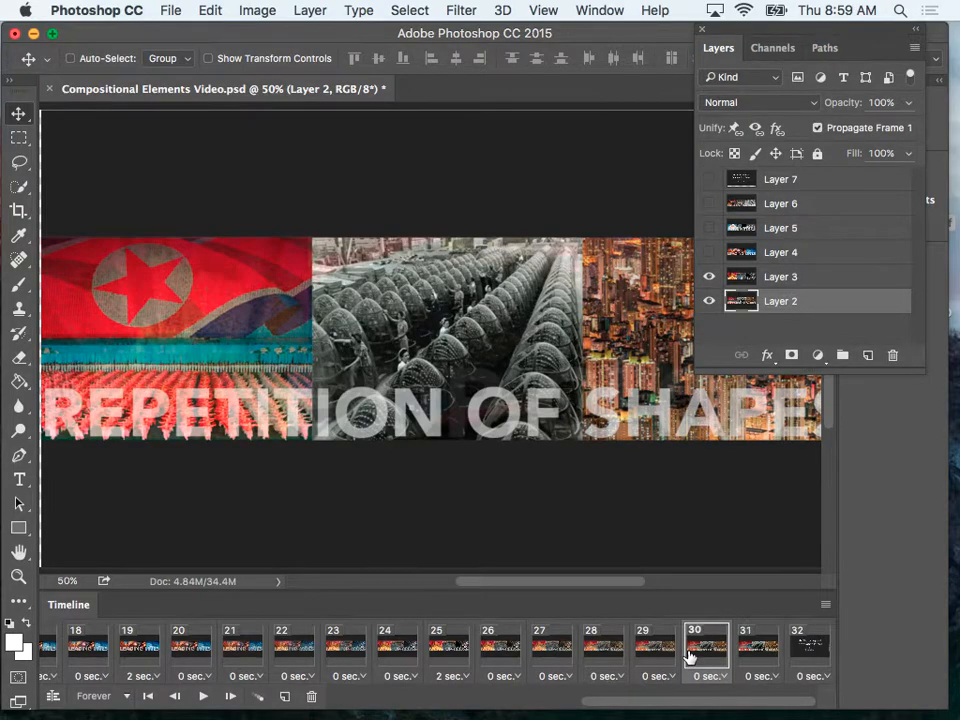
left_click(766, 655)
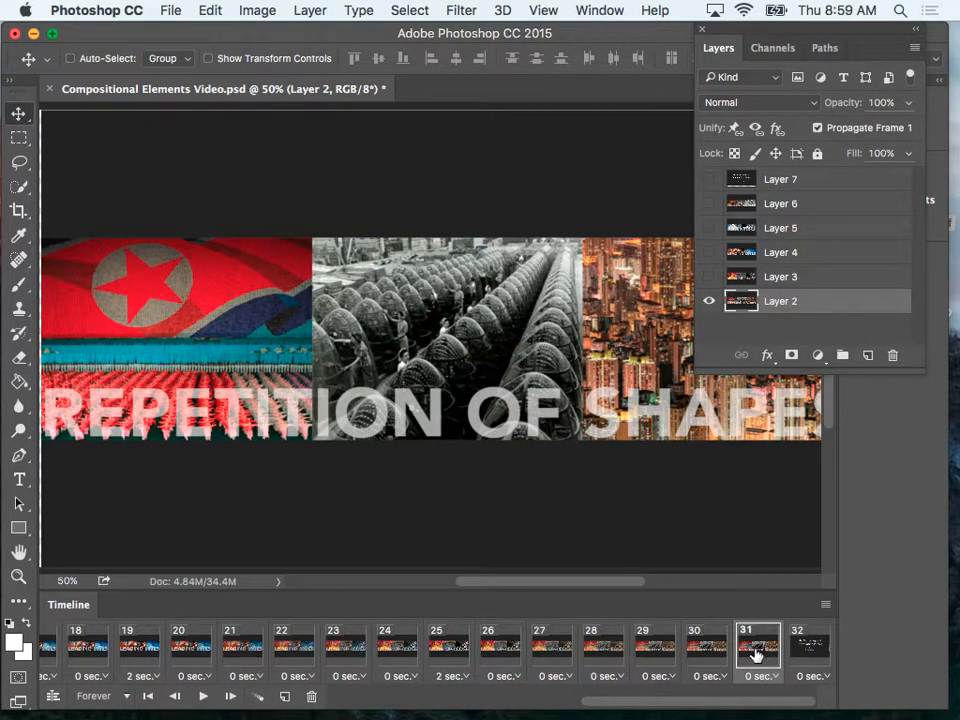
left_click(258, 700)
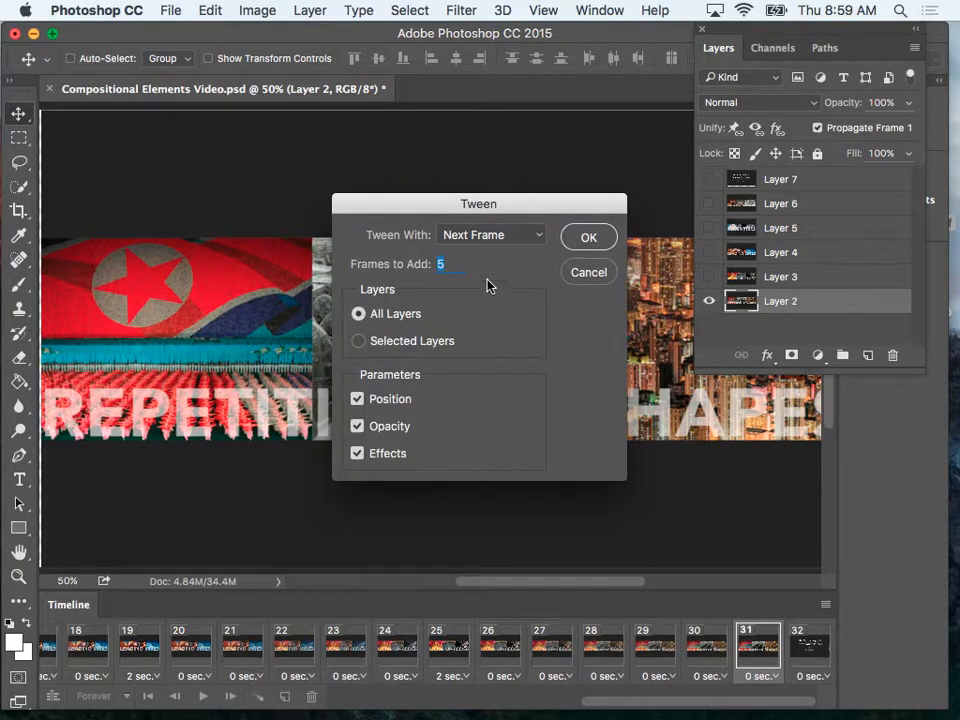
left_click(598, 239)
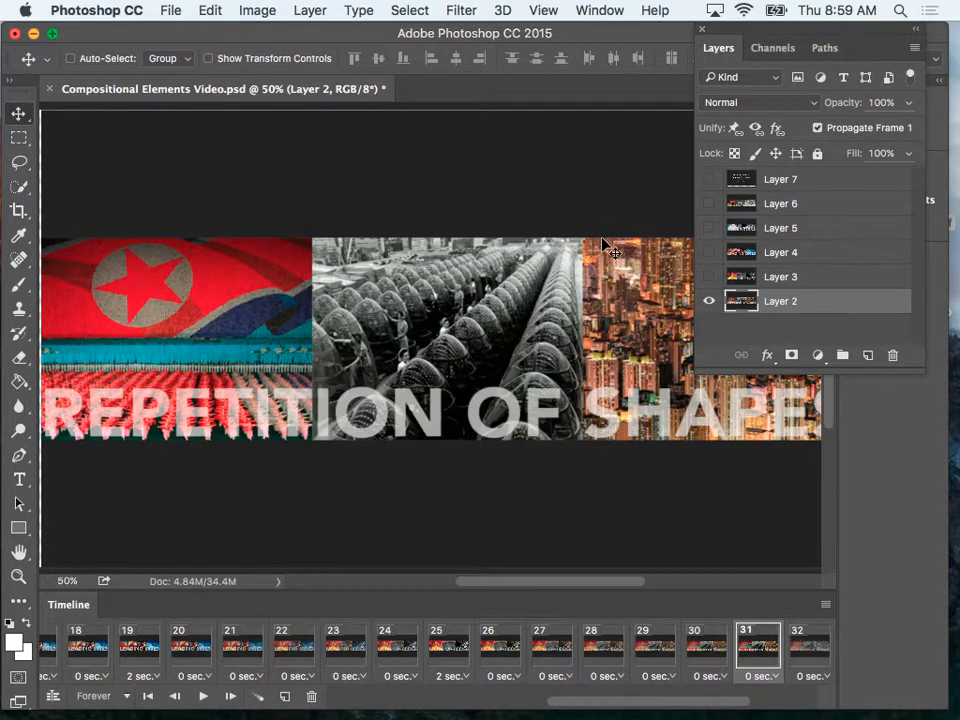
left_click(776, 677)
left_click(770, 596)
Preview the animation from frame 21 through the loop back to the title, and stop playback at frame 7.
left_click(240, 648)
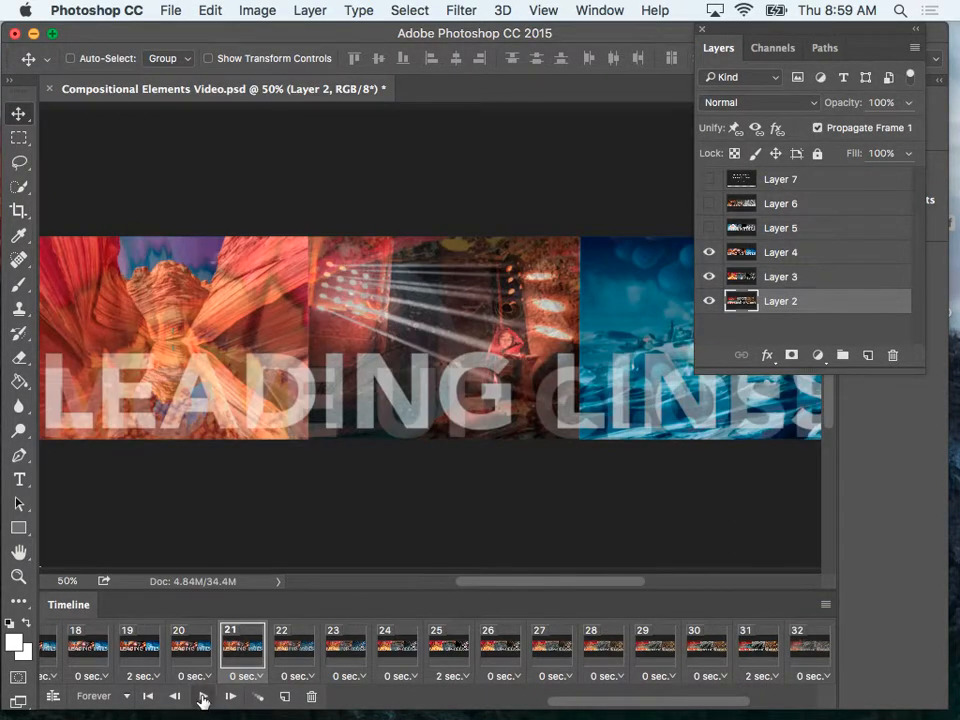
left_click(202, 697)
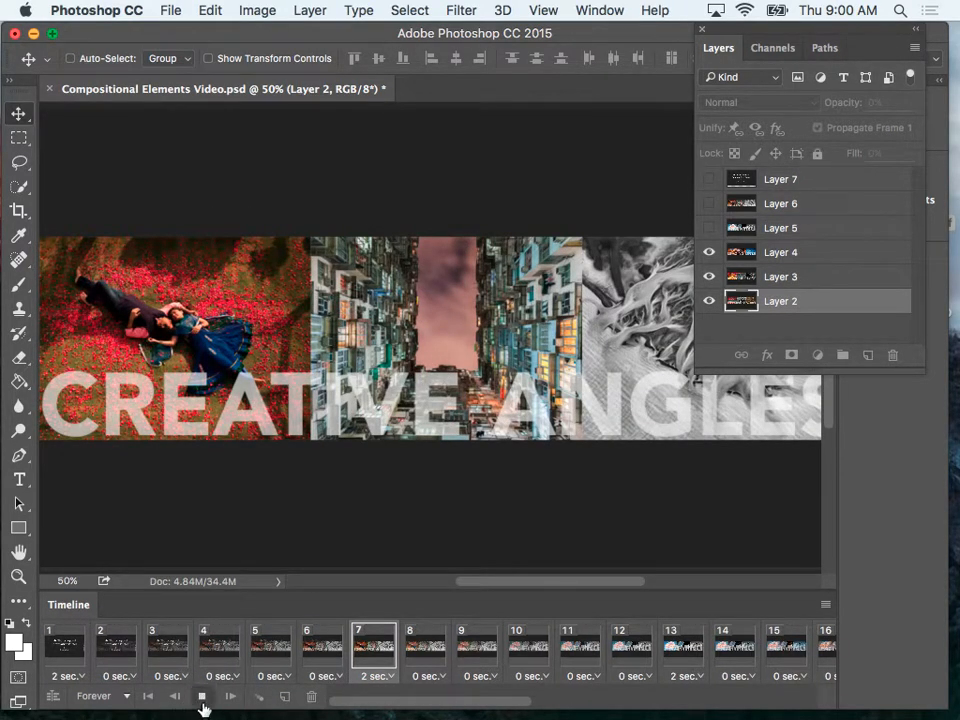
left_click(201, 700)
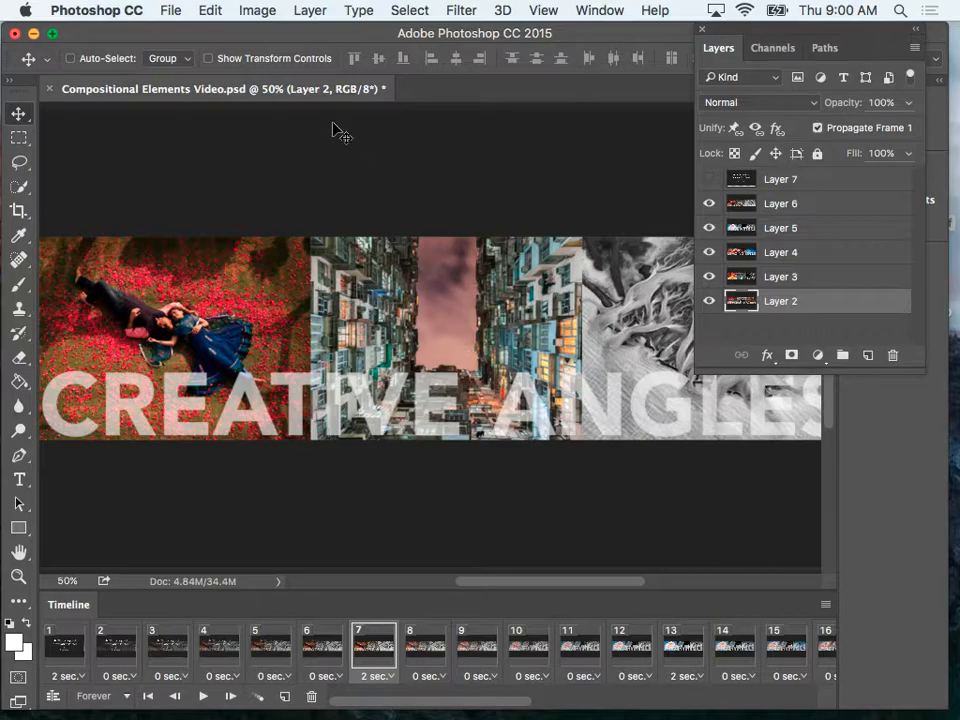
Render the animation as the H.264 video Compositional Elements Video.mp4 in the Compositional Elements folder, using the High Quality preset, document size and 30 fps.
left_click(172, 12)
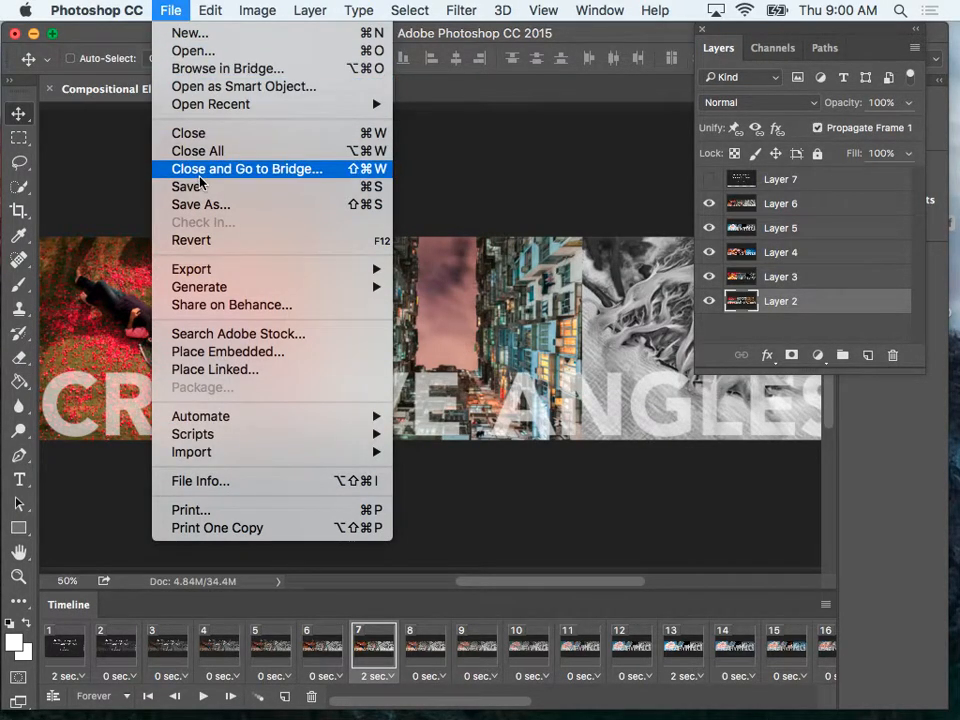
mouse_move(204, 268)
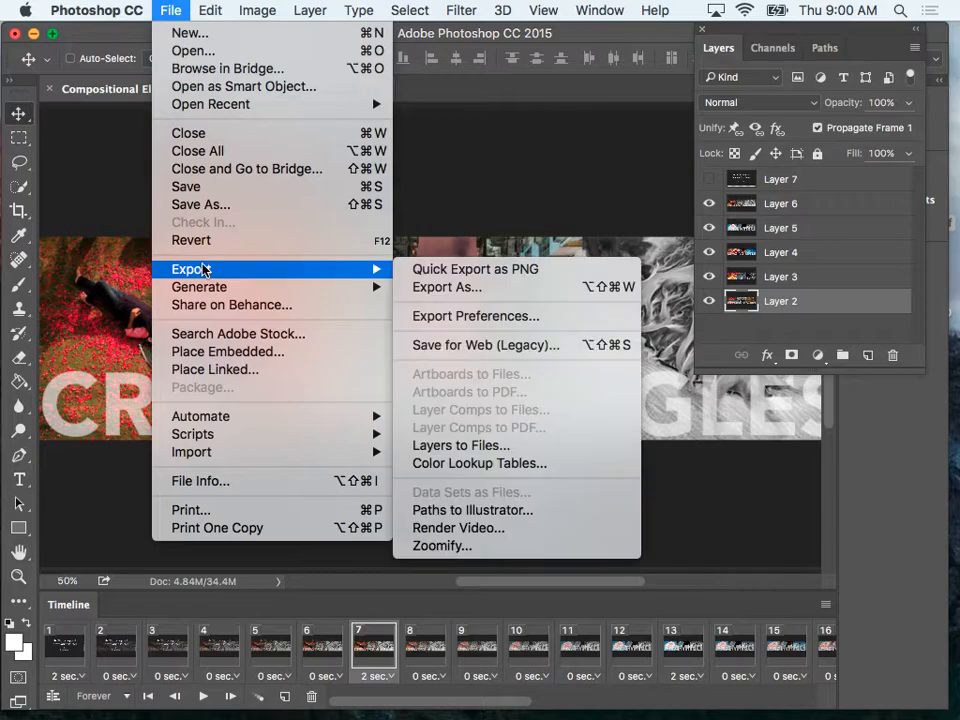
left_click(497, 528)
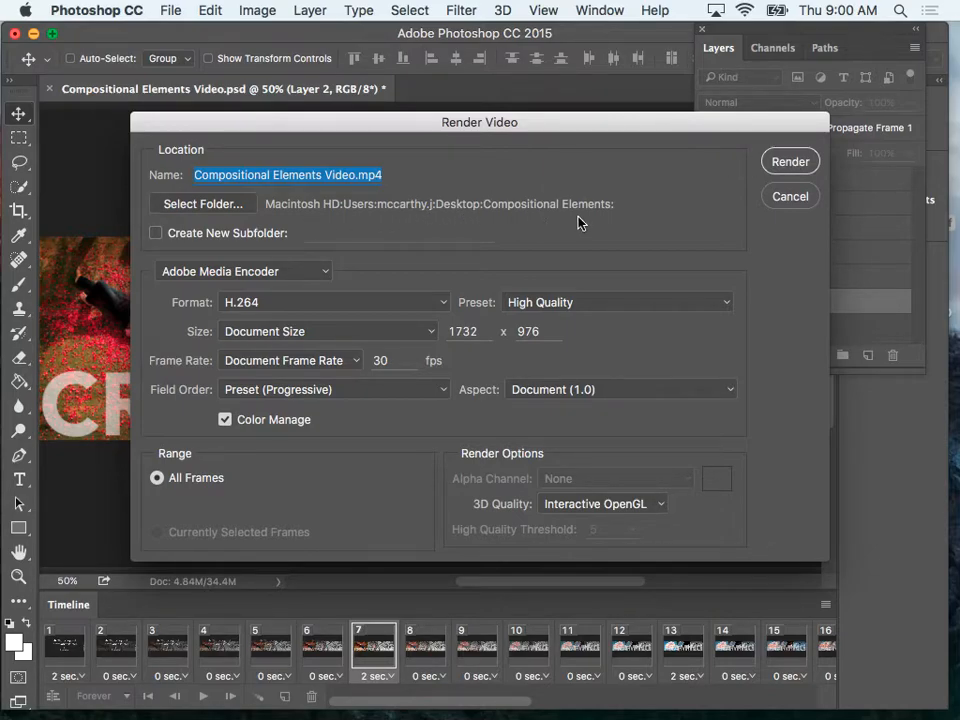
left_click(805, 163)
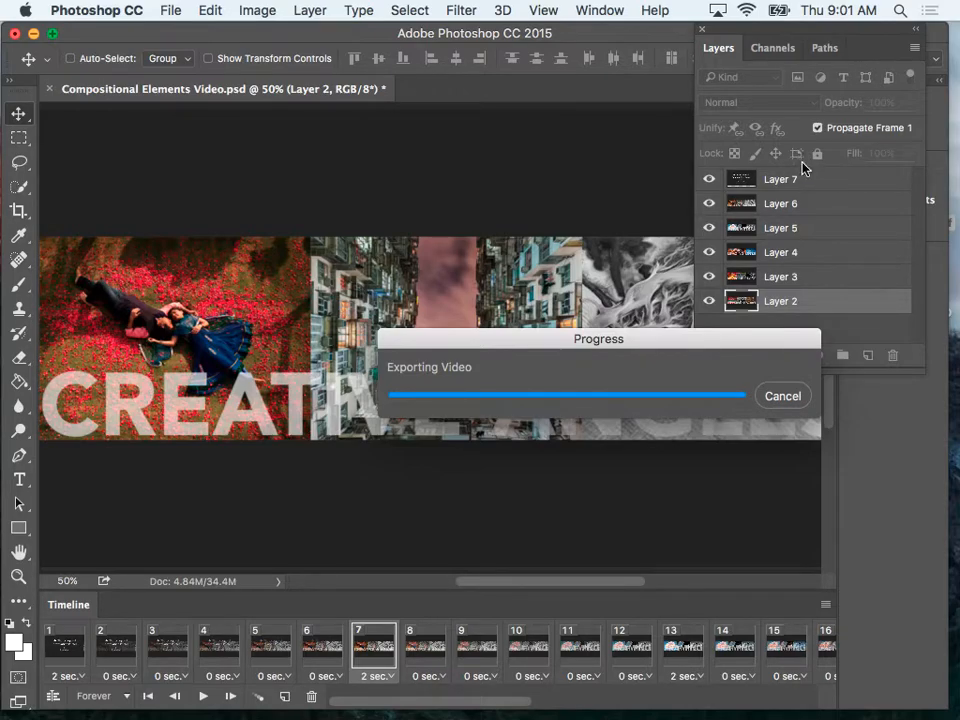
Minimize the Photoshop window and open the Compositional Elements folder on the desktop in Finder to check the rendered MP4 file.
left_click(34, 35)
left_click(531, 210)
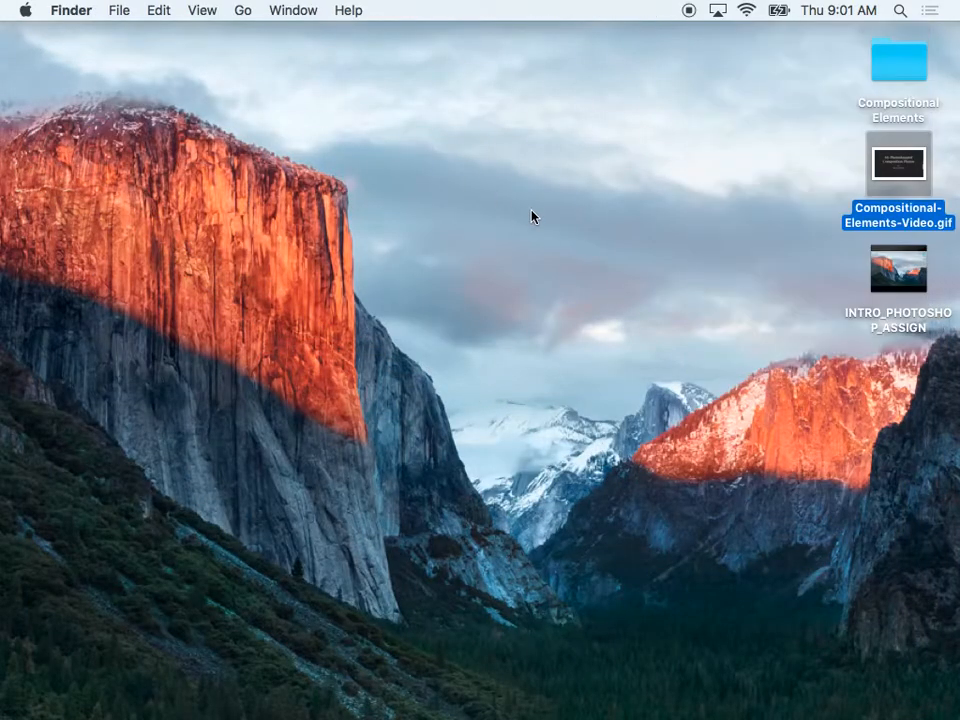
double_click(898, 60)
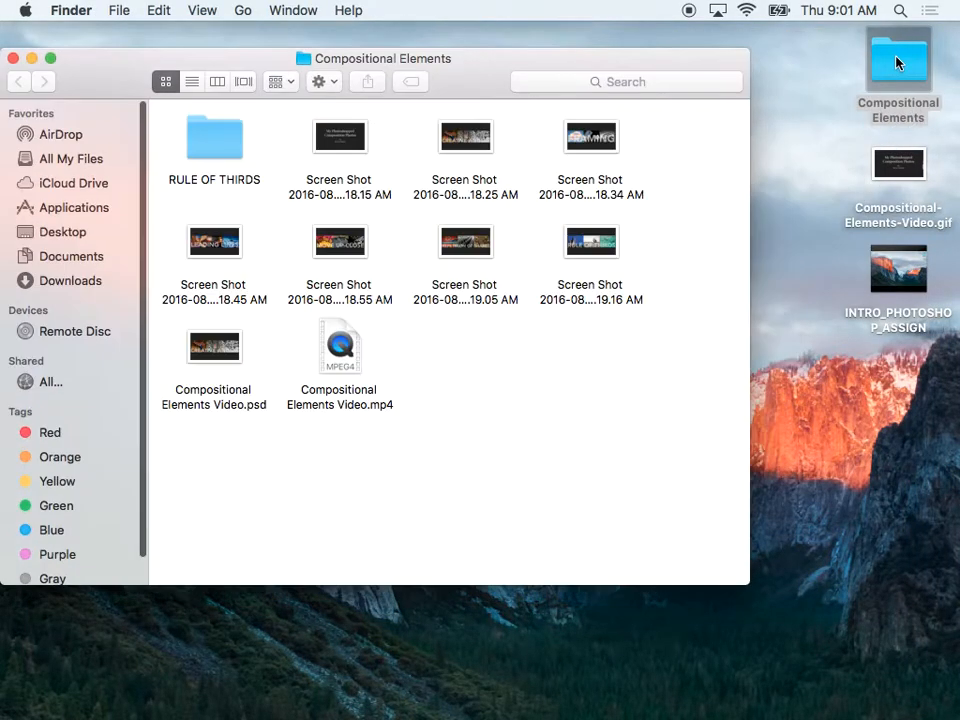
mouse_move(361, 368)
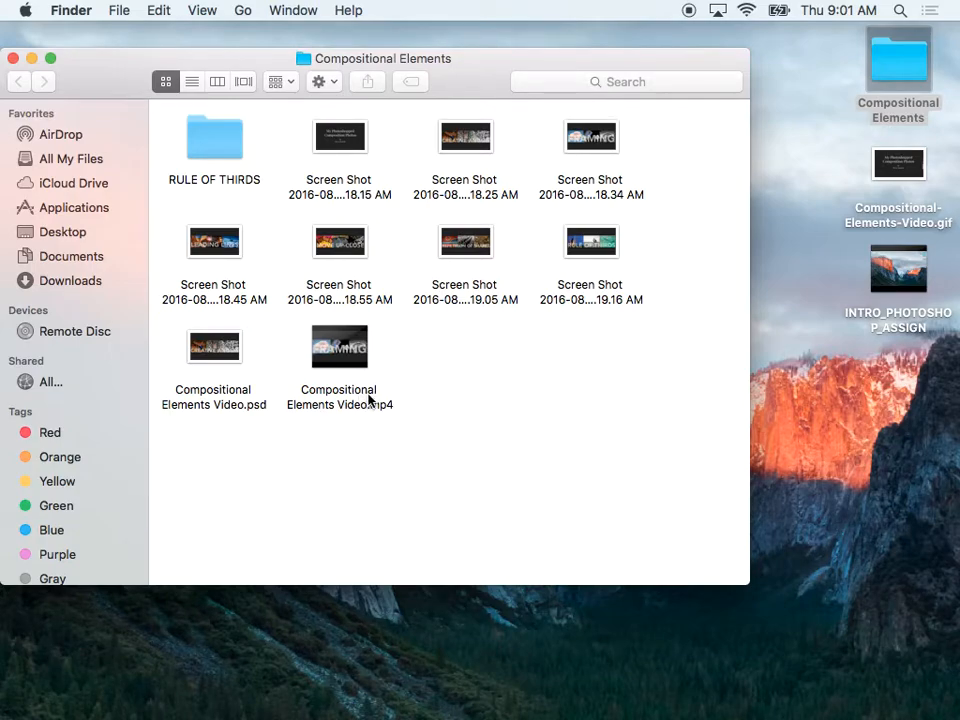
mouse_move(359, 322)
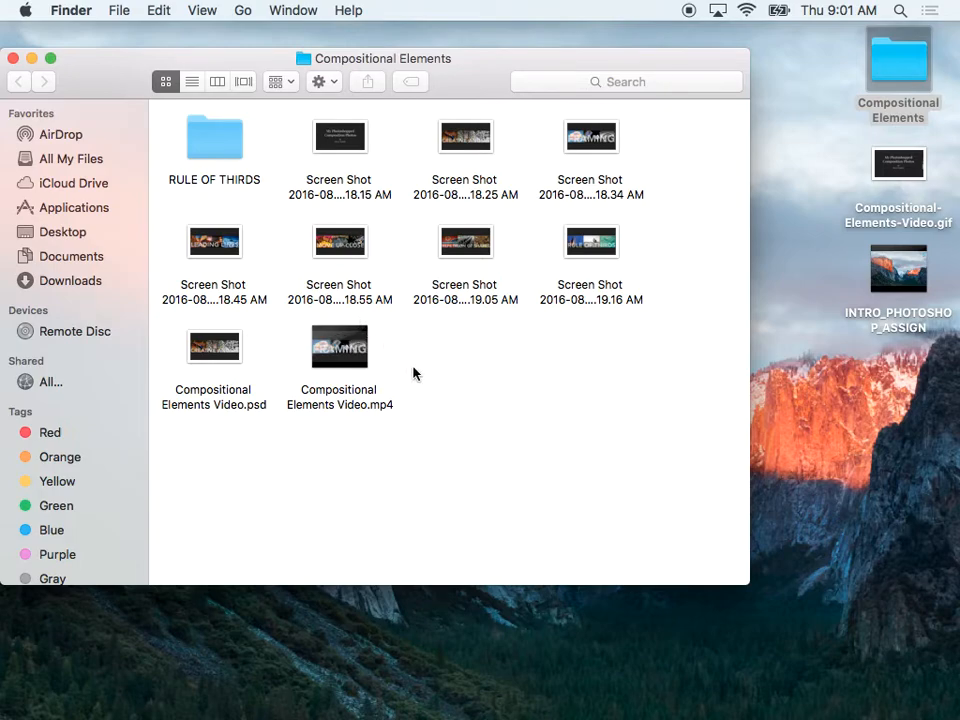